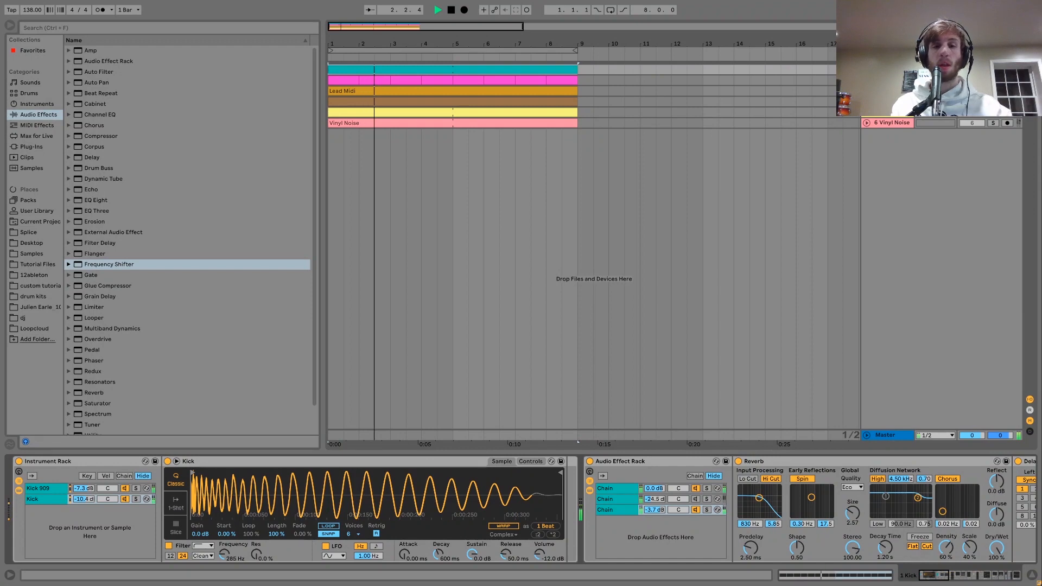
- Delete the middle chain, starting with a Delay, from the kick's Audio Effect Rack and stop playback
click(621, 499)
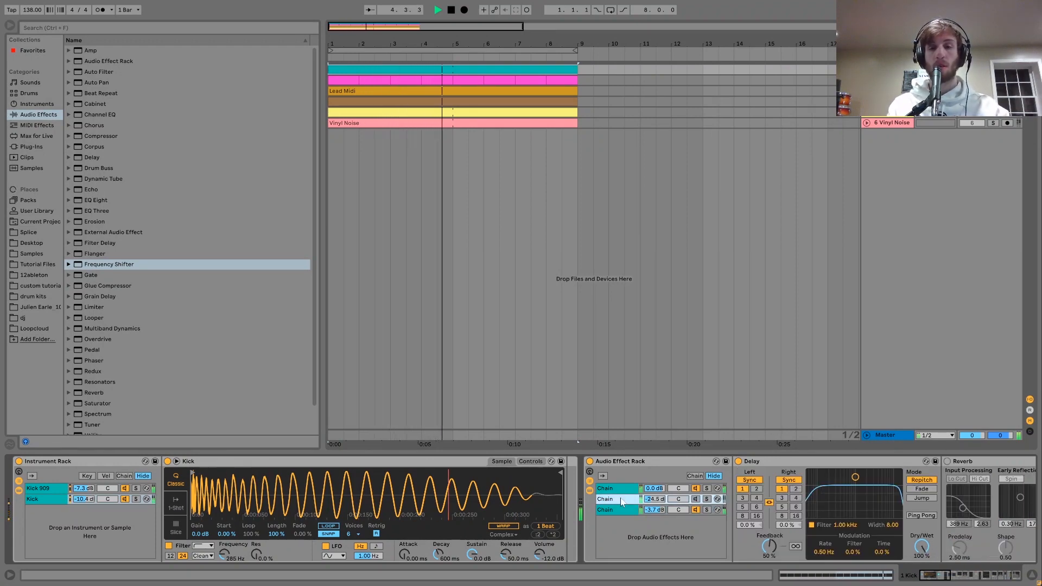
key(Delete)
key(space)
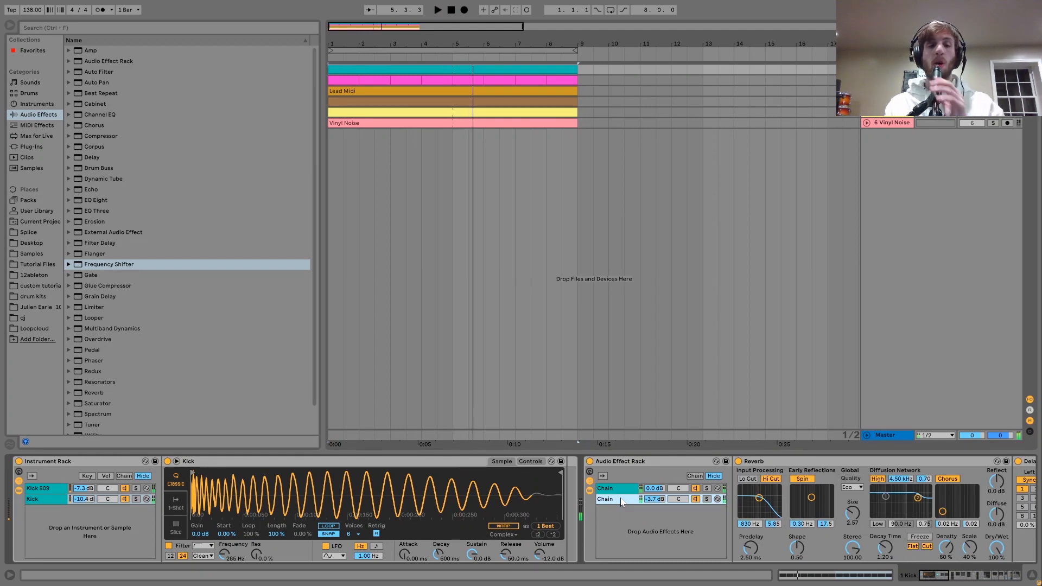
- Bypass the Audio Effect Rack, audition the Kick 909 chain solo and both kick layers together, and re-enable the rack
click(590, 461)
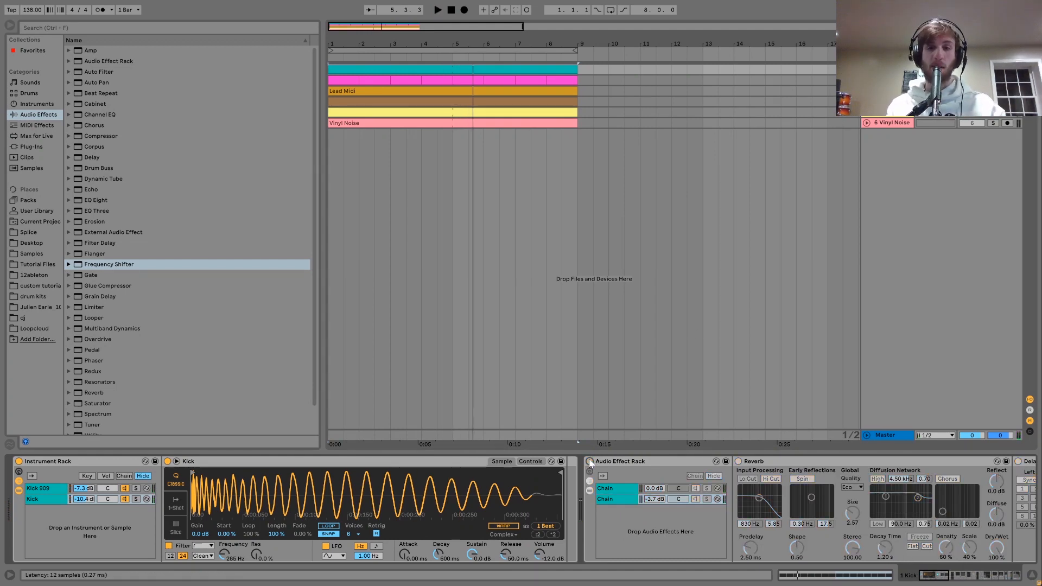
click(137, 488)
key(space)
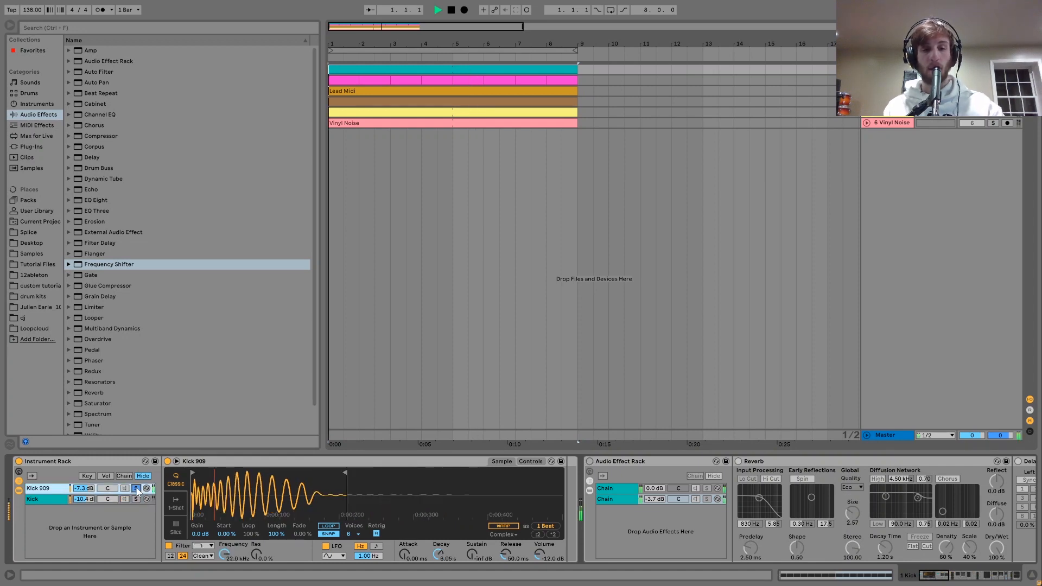
click(137, 498)
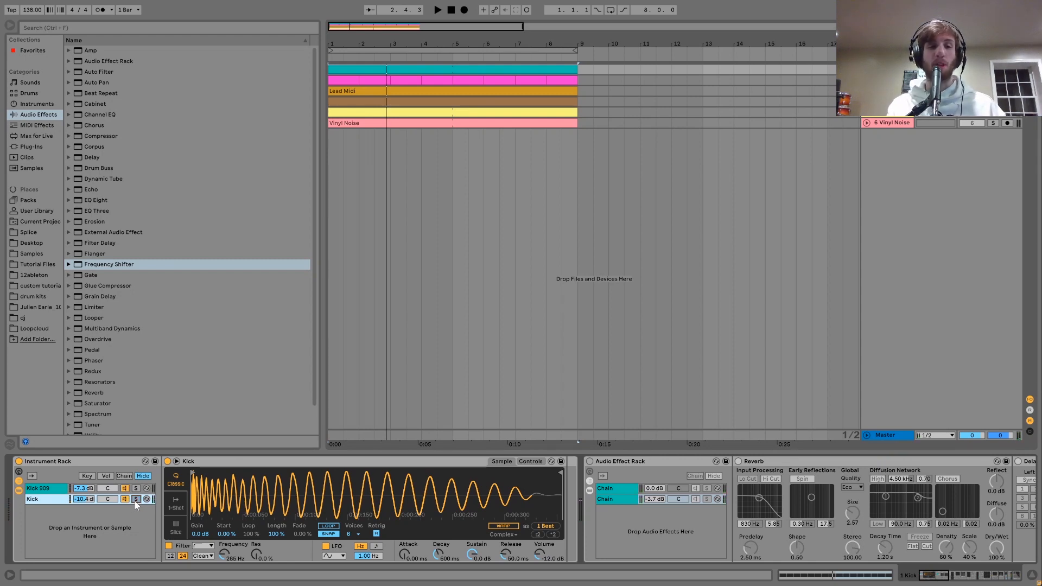
key(space)
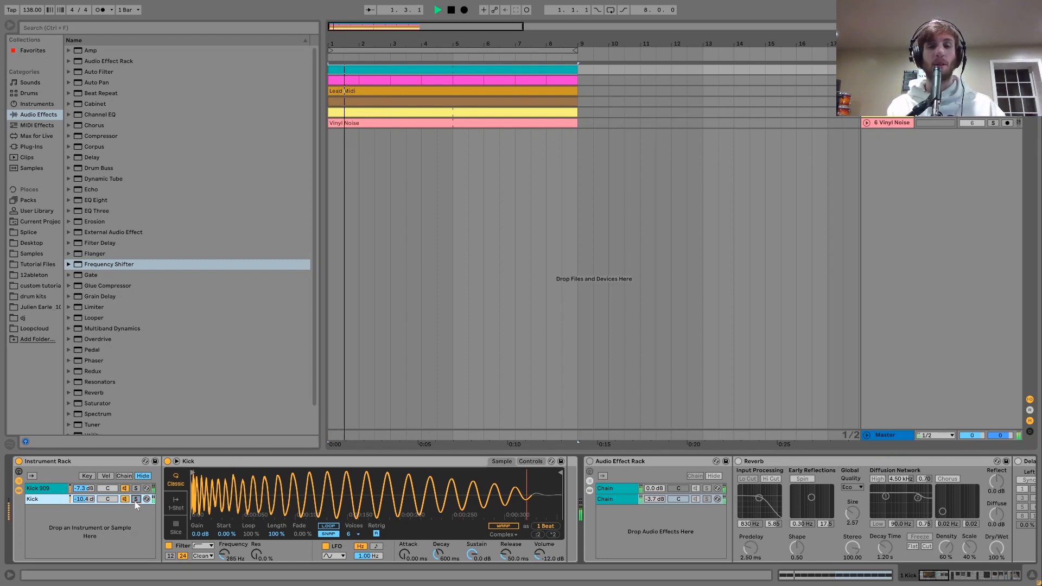
key(space)
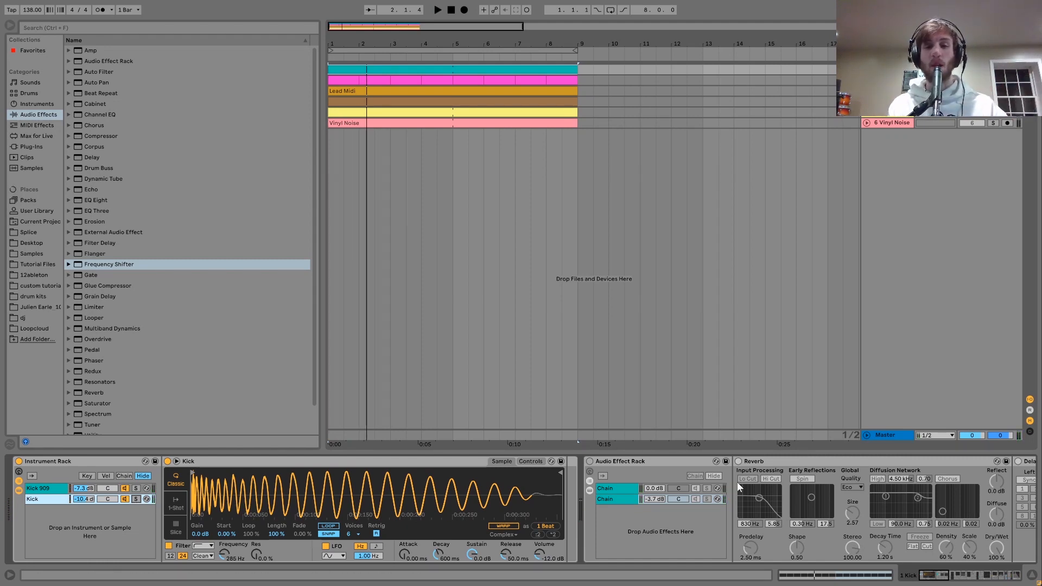
click(589, 461)
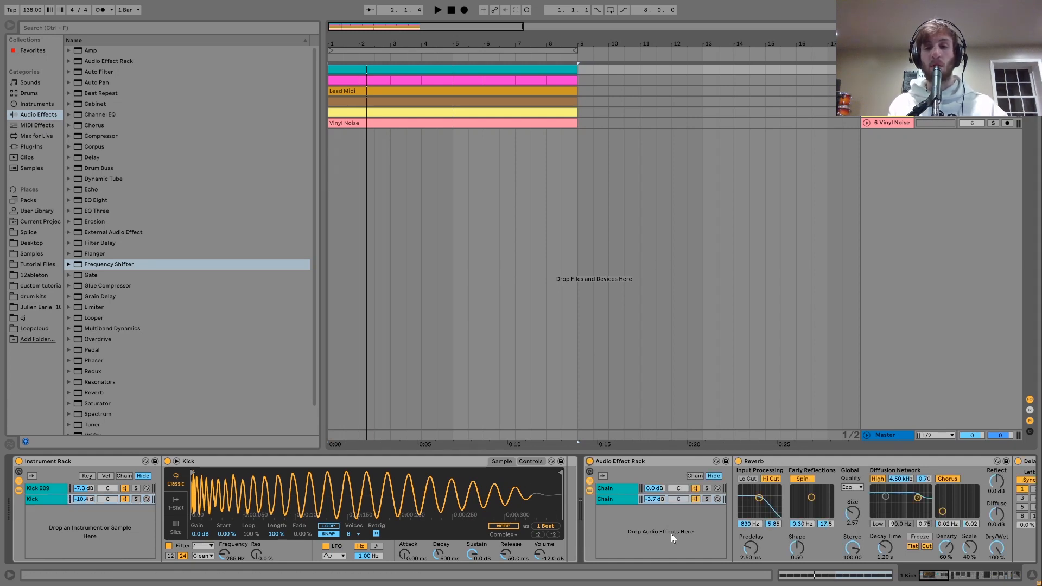
- Solo the second chain of the Audio Effect Rack, the one with the Reverb, and play it back
scroll(635, 495, right, 5)
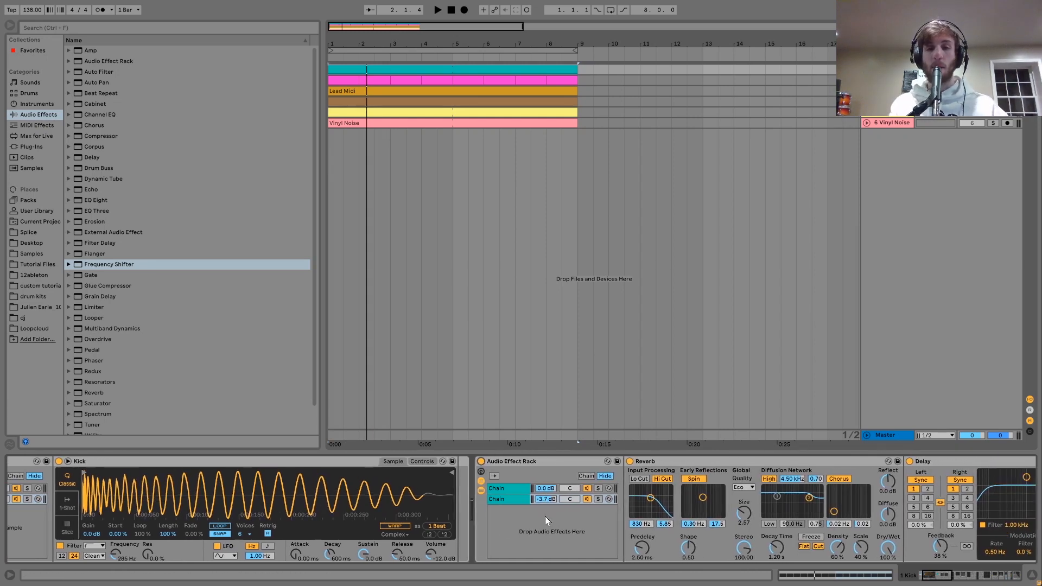
click(504, 488)
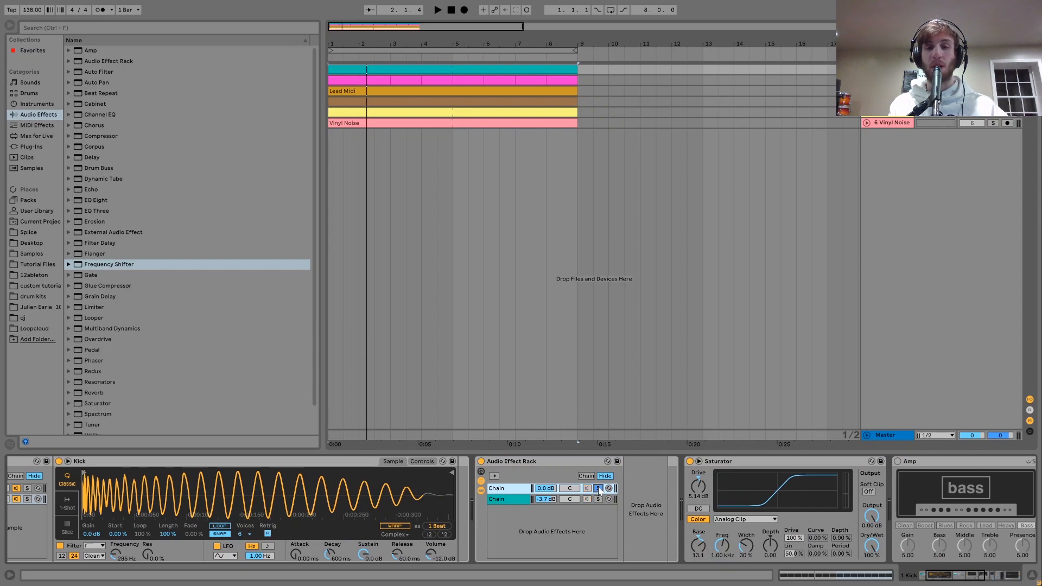
click(598, 498)
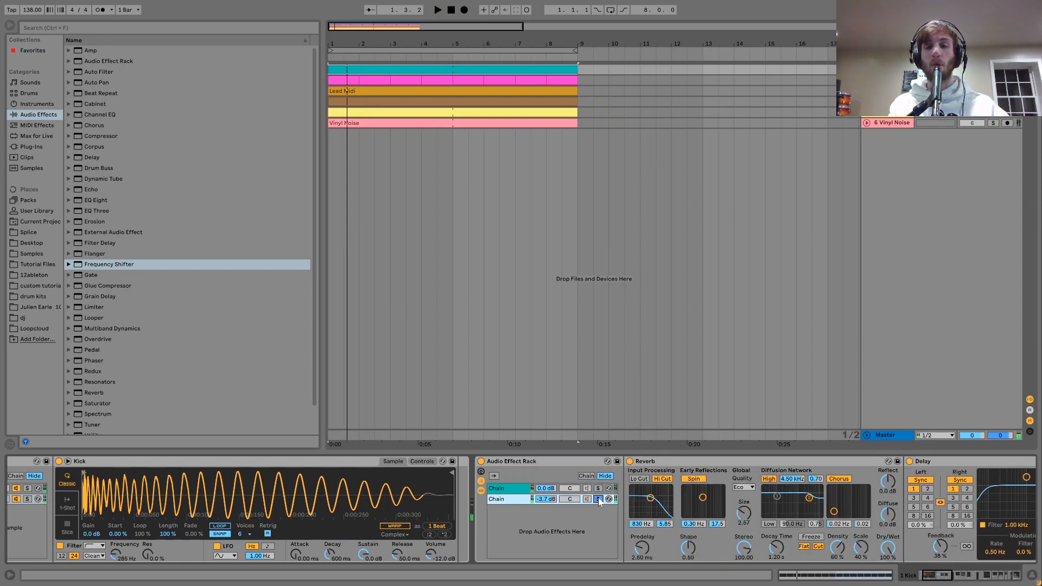
scroll(598, 497, right, 15)
key(space)
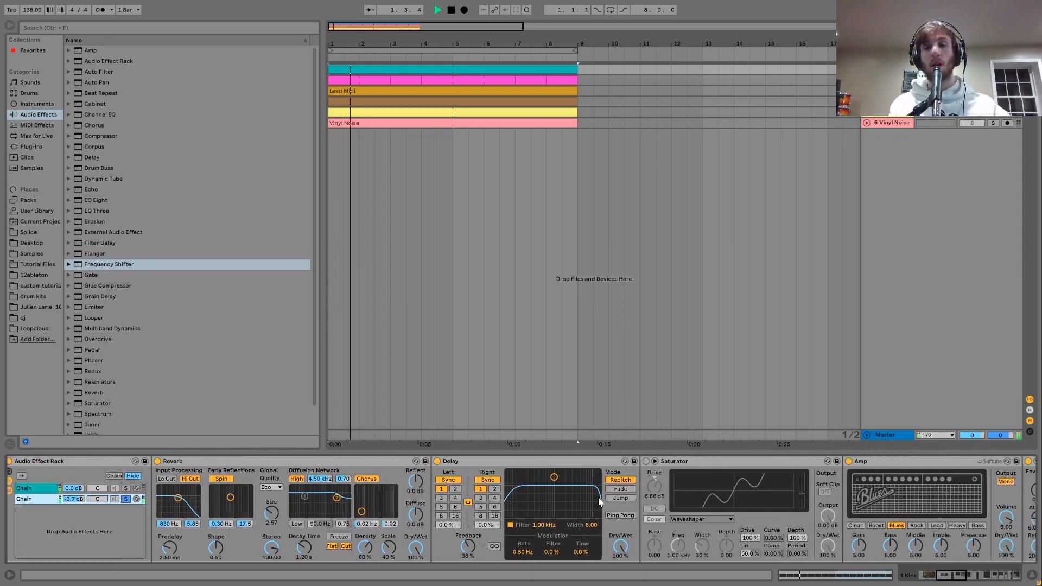
key(space)
- Delete the disabled Saturator between the Delay and the Amp in the soloed reverb chain
click(697, 460)
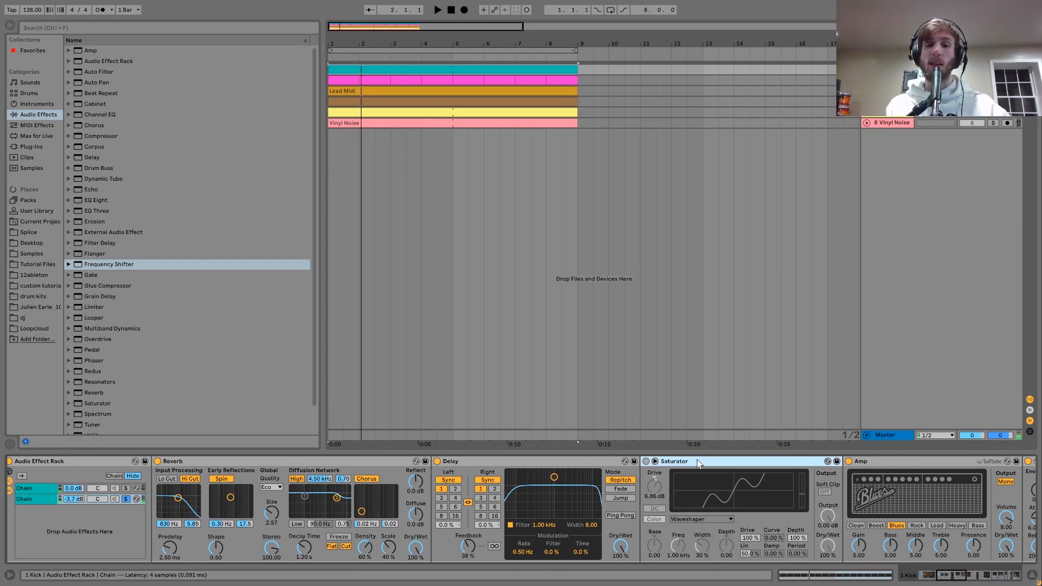
key(Delete)
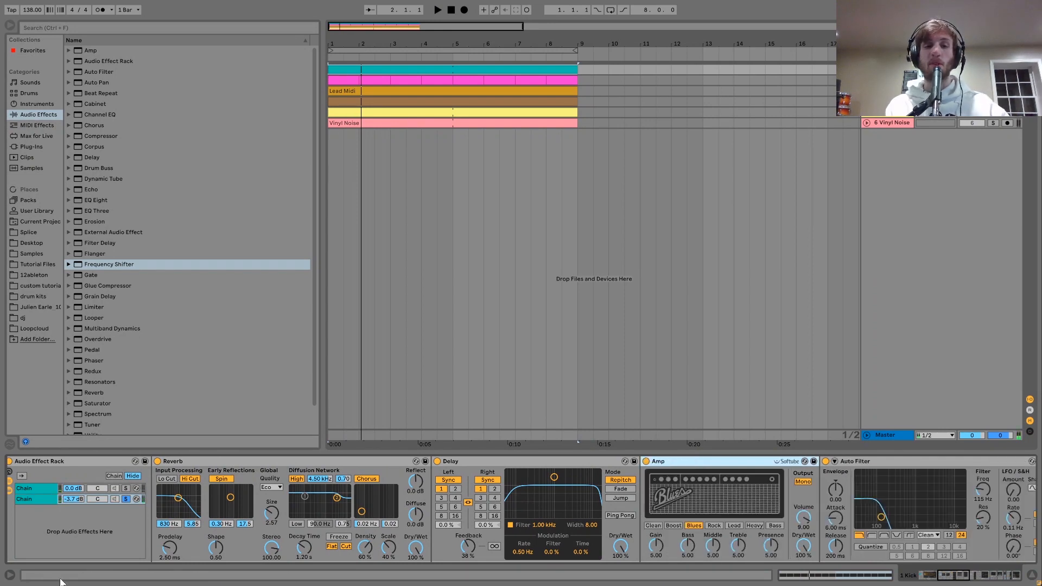
- Compare the soloed reverb chain by ear with its Delay bypassed and re-enabled
click(437, 461)
key(space)
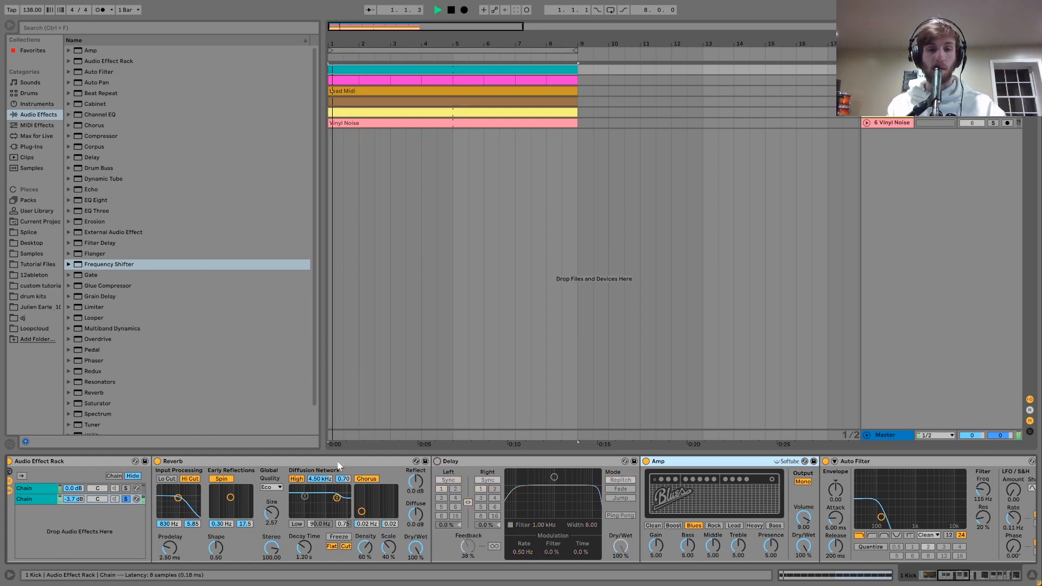
key(space)
click(157, 462)
click(438, 460)
key(space)
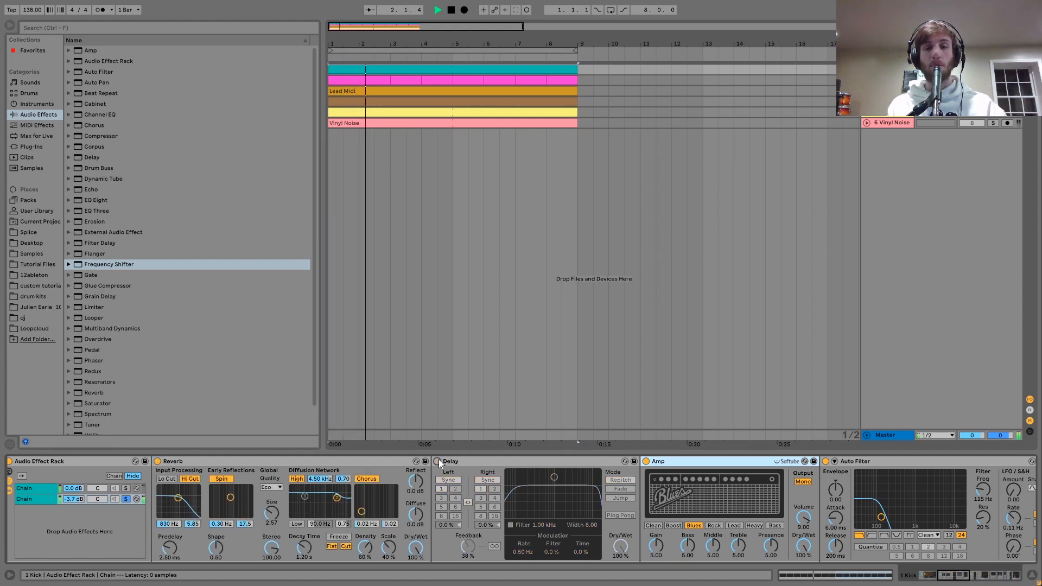
click(437, 461)
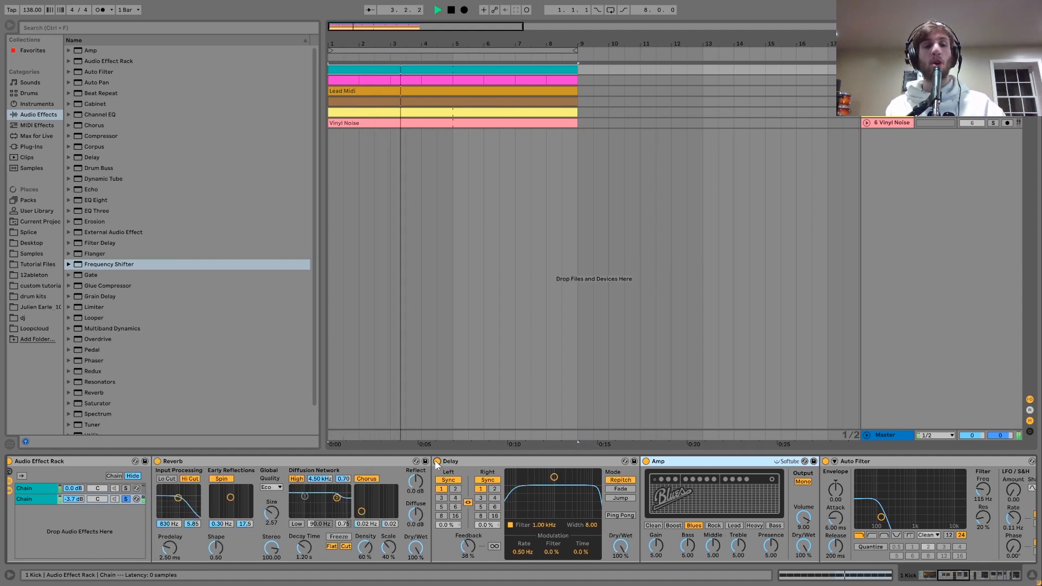
key(space)
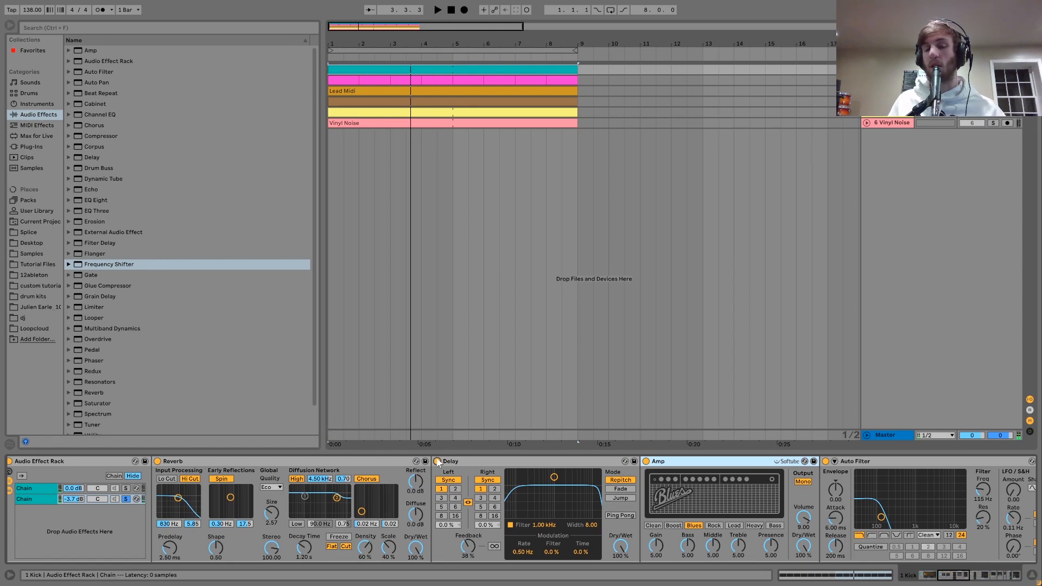
- Play the soloed chain repeatedly and examine its Reverb, Delay, Amp, Auto Filter and sidechained Compressor settings
key(space)
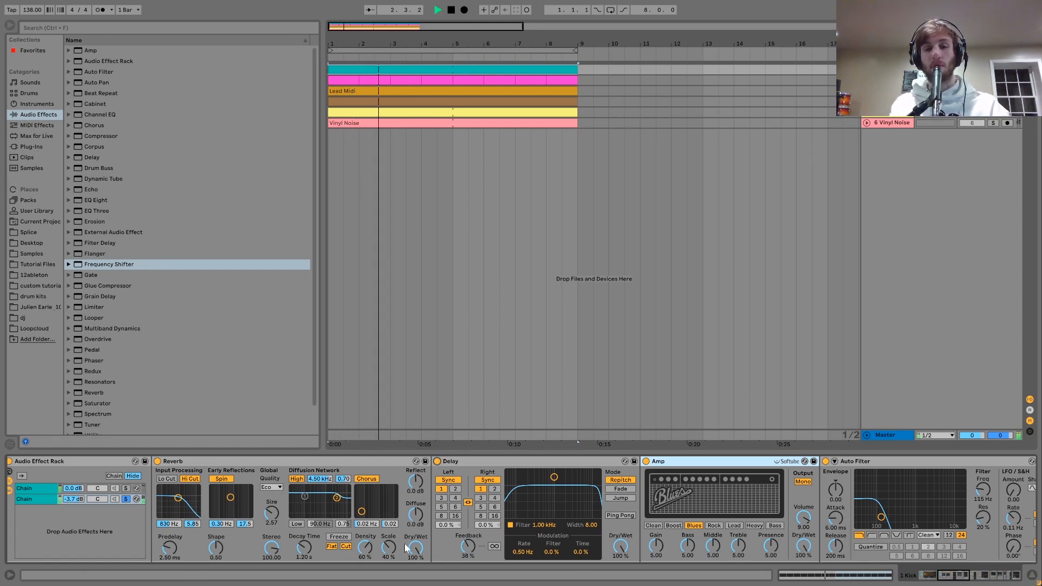
scroll(462, 533, right, 5)
key(space)
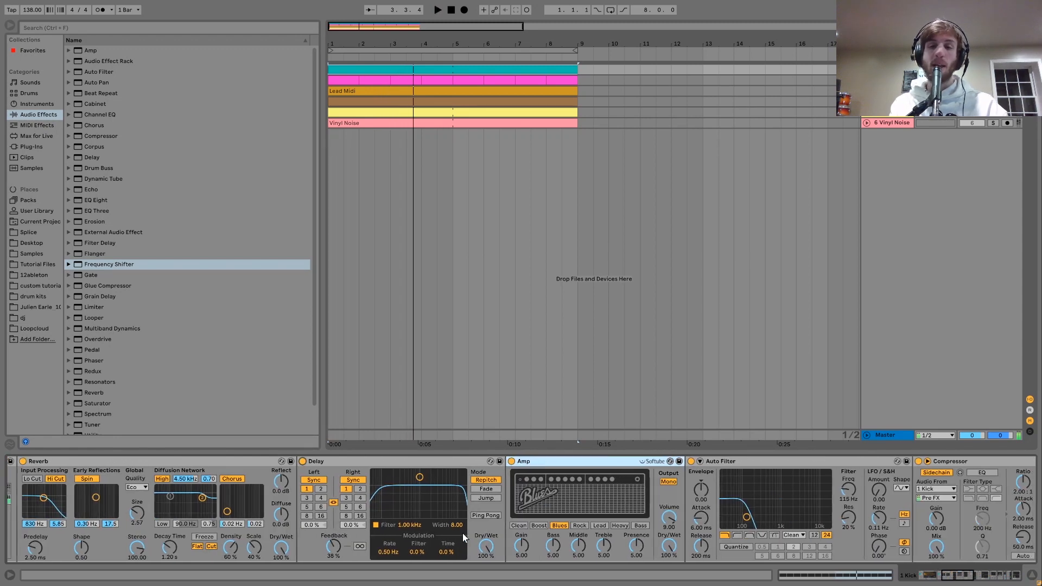
scroll(462, 533, right, 2)
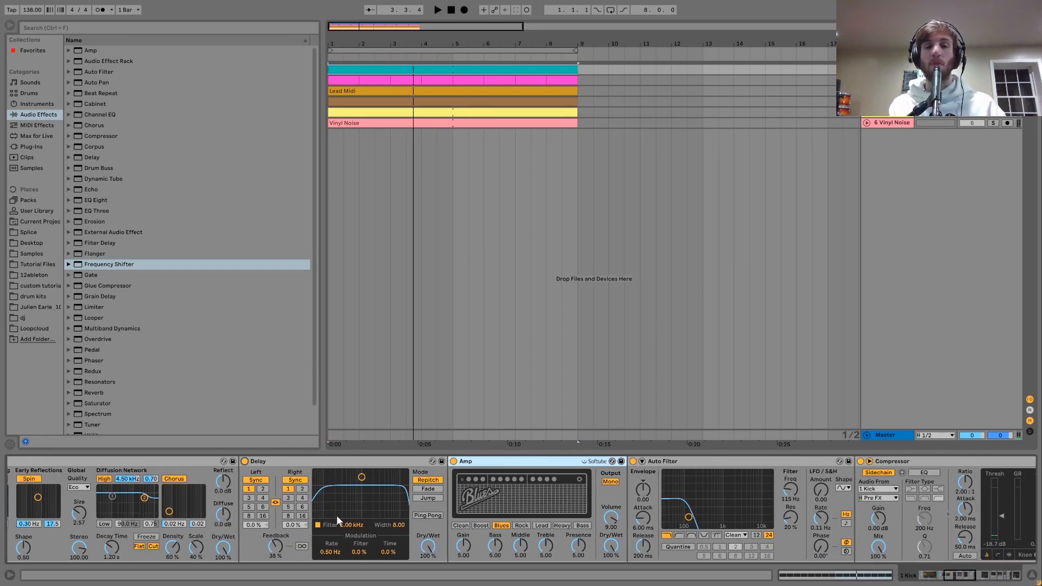
scroll(636, 519, right, 5)
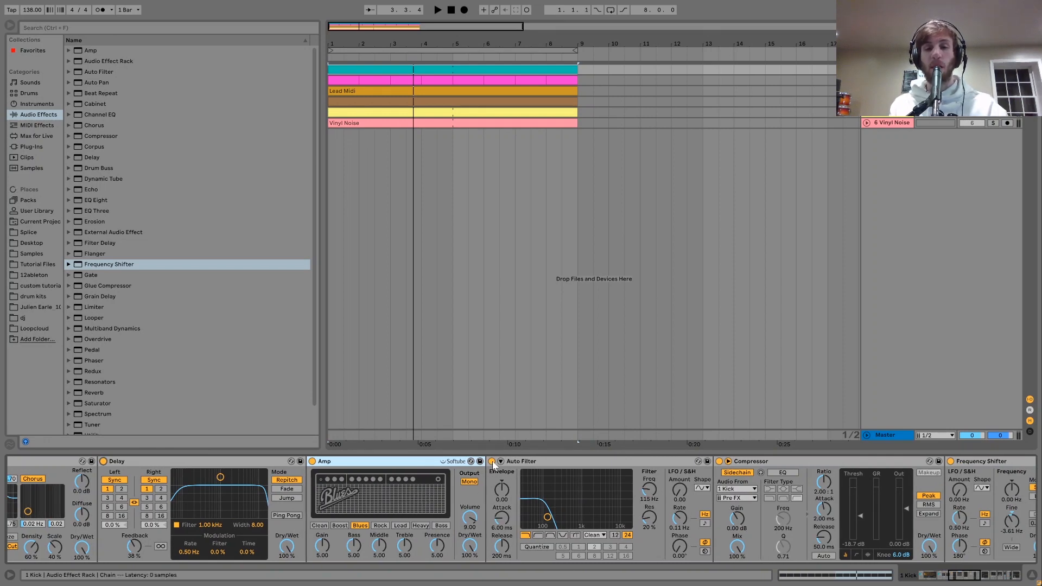
key(space)
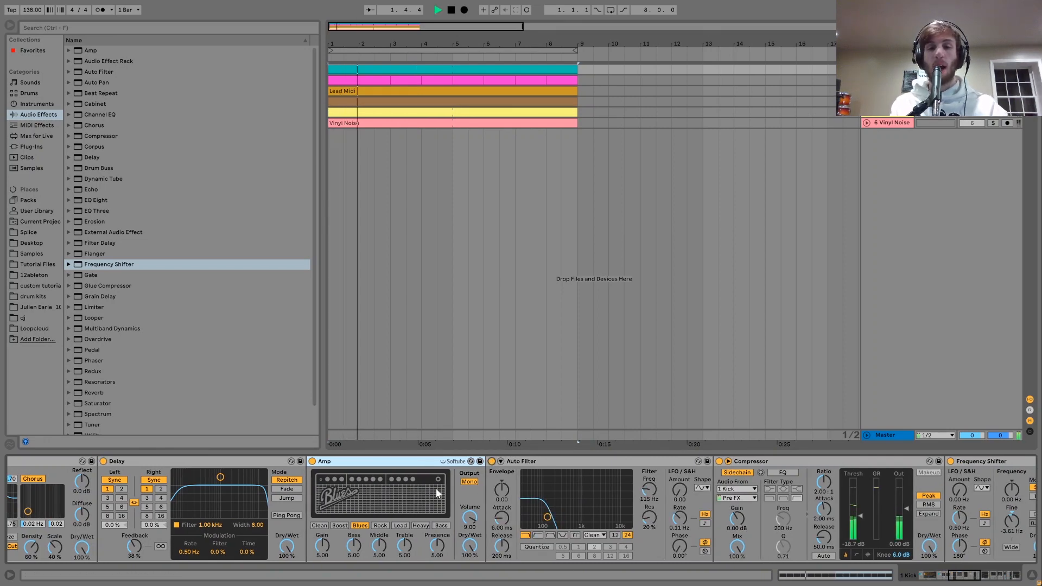
key(space)
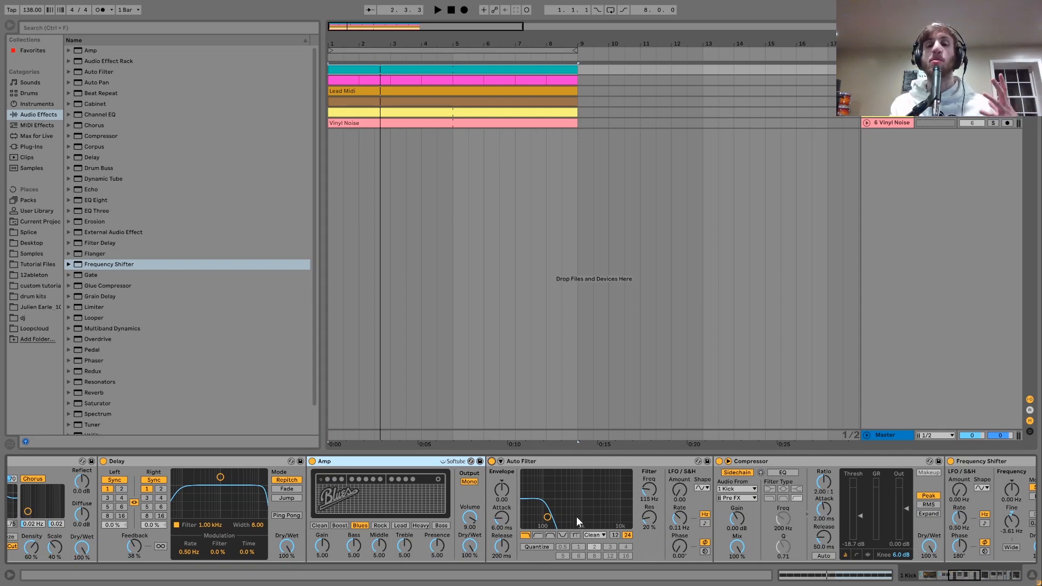
key(space)
scroll(577, 516, right, 5)
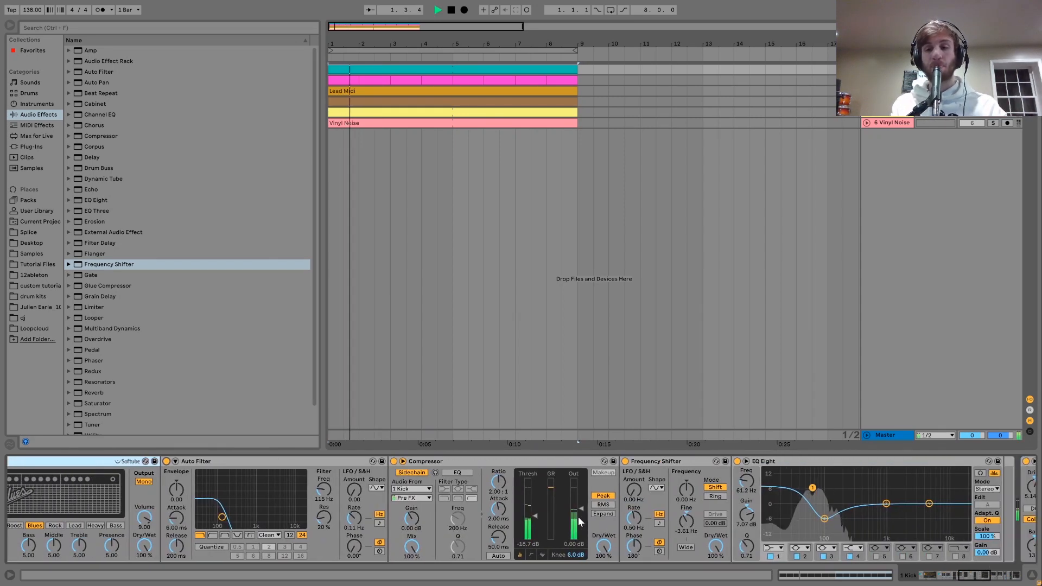
key(space)
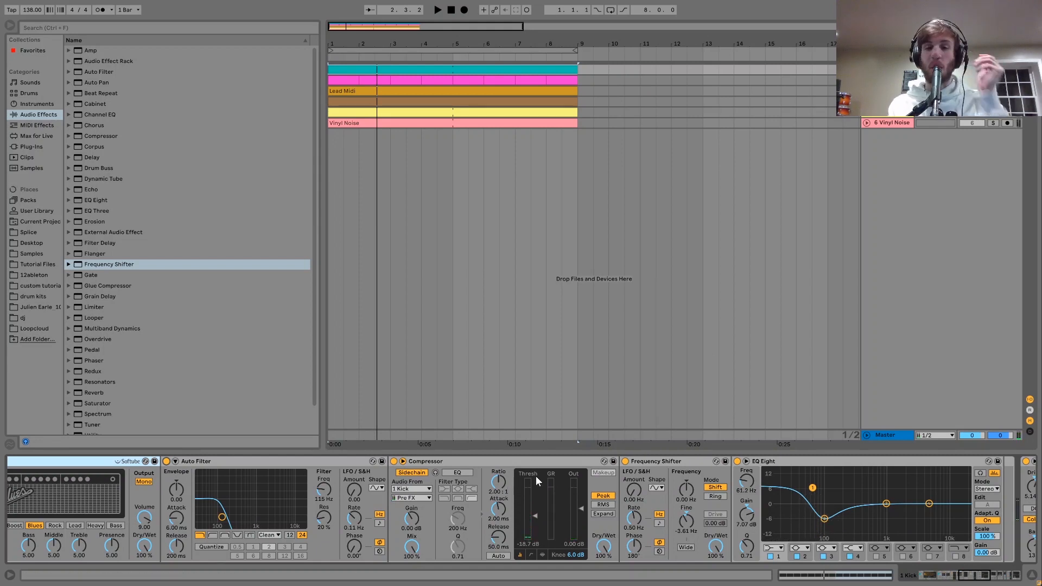
scroll(592, 561, right, 4)
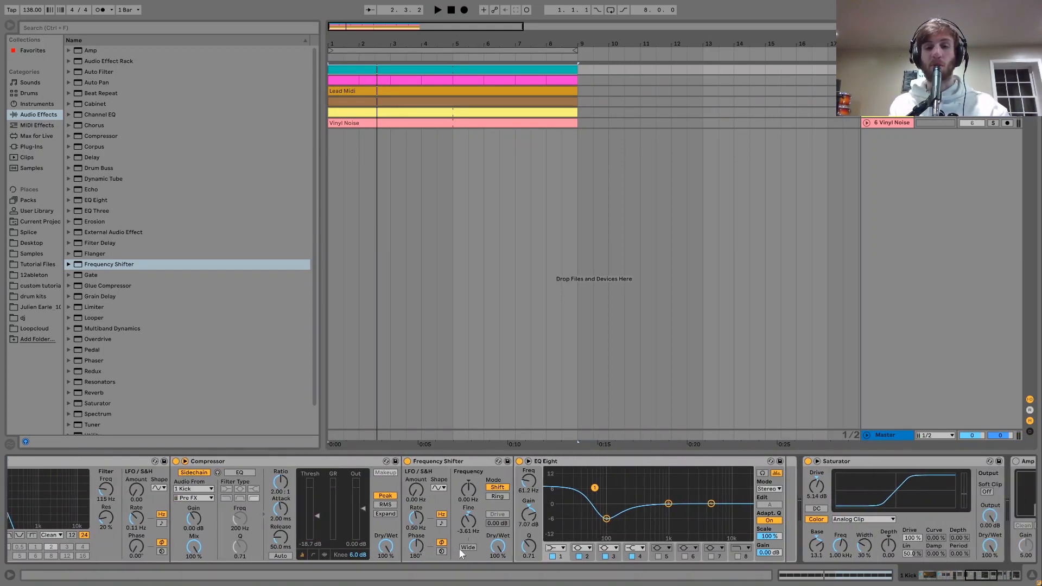
- Compare the soloed chain by ear with the Frequency Shifter bypassed and re-enabled
click(407, 461)
key(space)
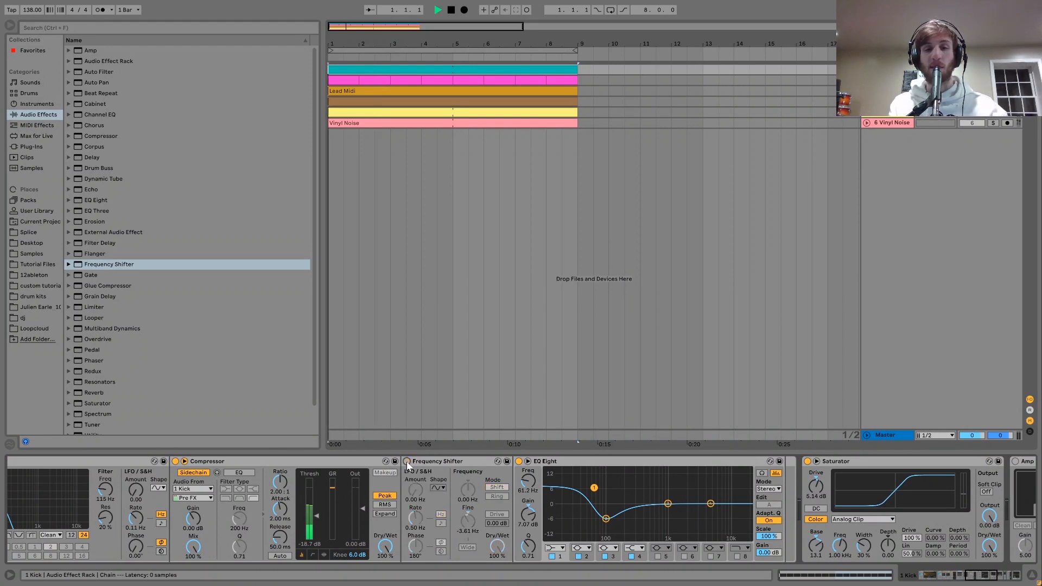
click(407, 462)
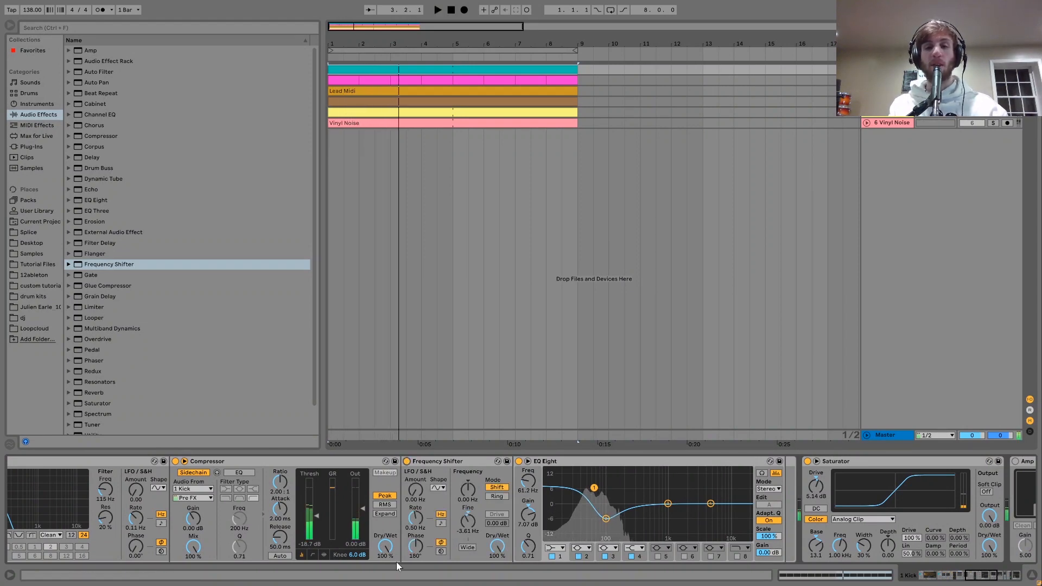
key(space)
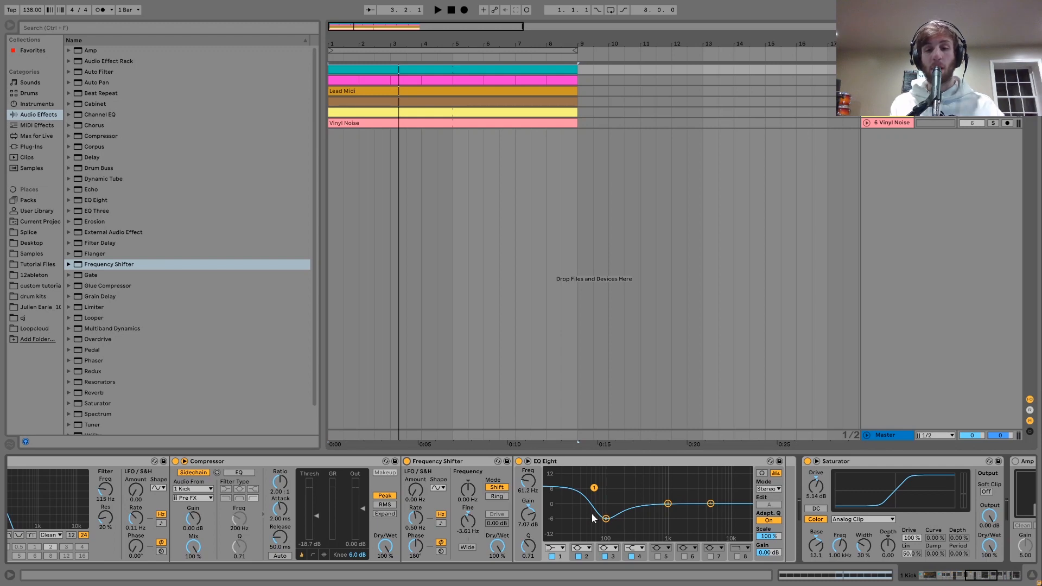
- Unsolo the second chain of the Audio Effect Rack and hide the rack's chain devices
scroll(578, 503, up, 15)
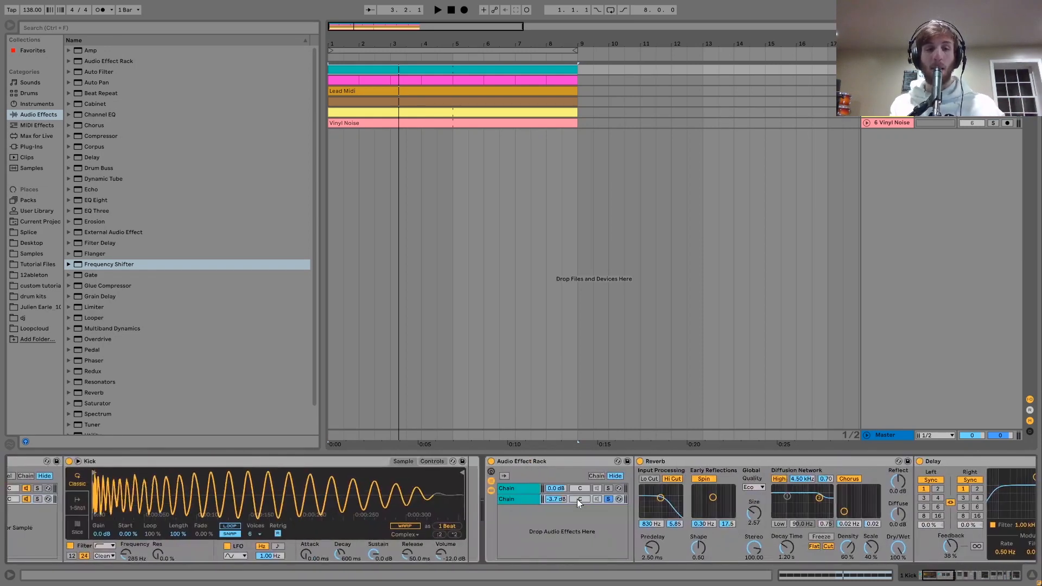
click(612, 499)
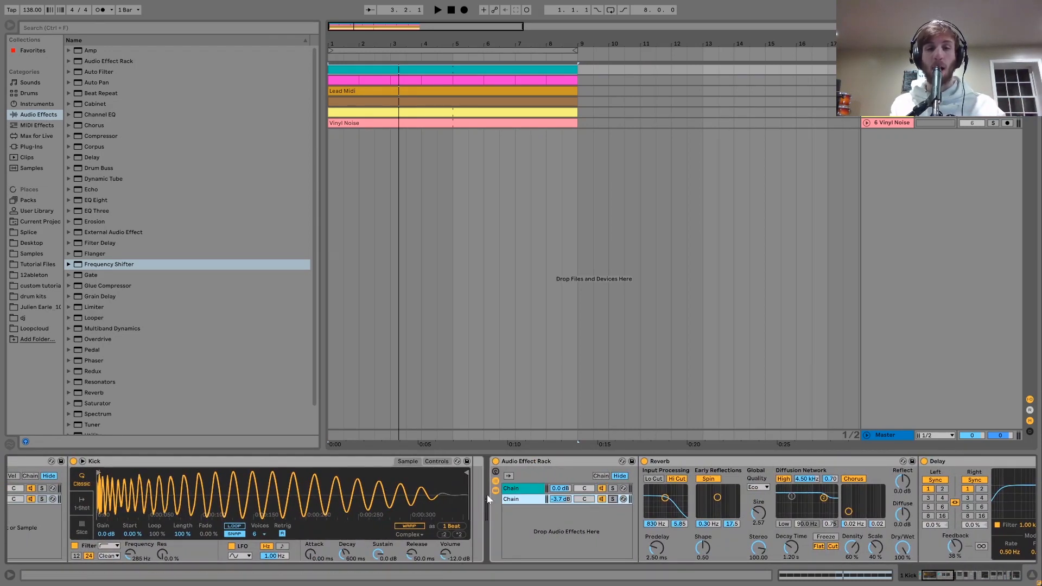
click(495, 490)
- Delete the disabled bass Amp between the Saturator and the Overdrive after the Audio Effect Rack
scroll(493, 489, down, 3)
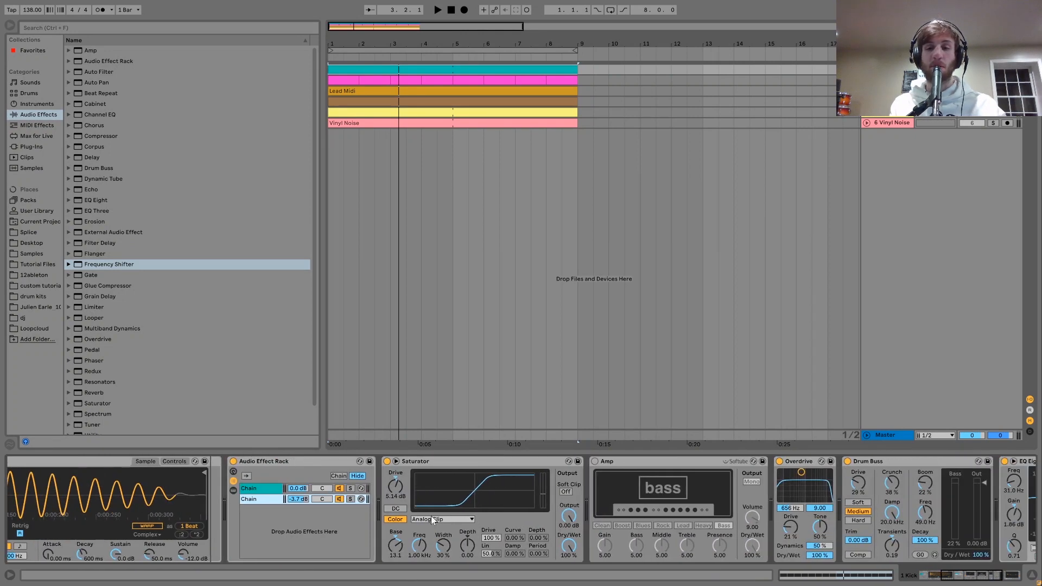
click(637, 463)
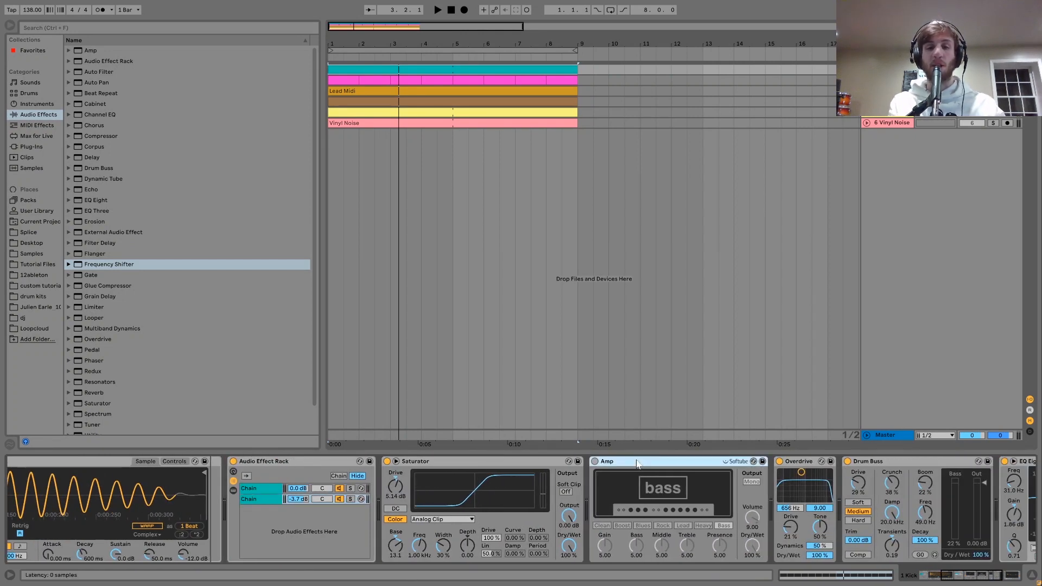
key(Delete)
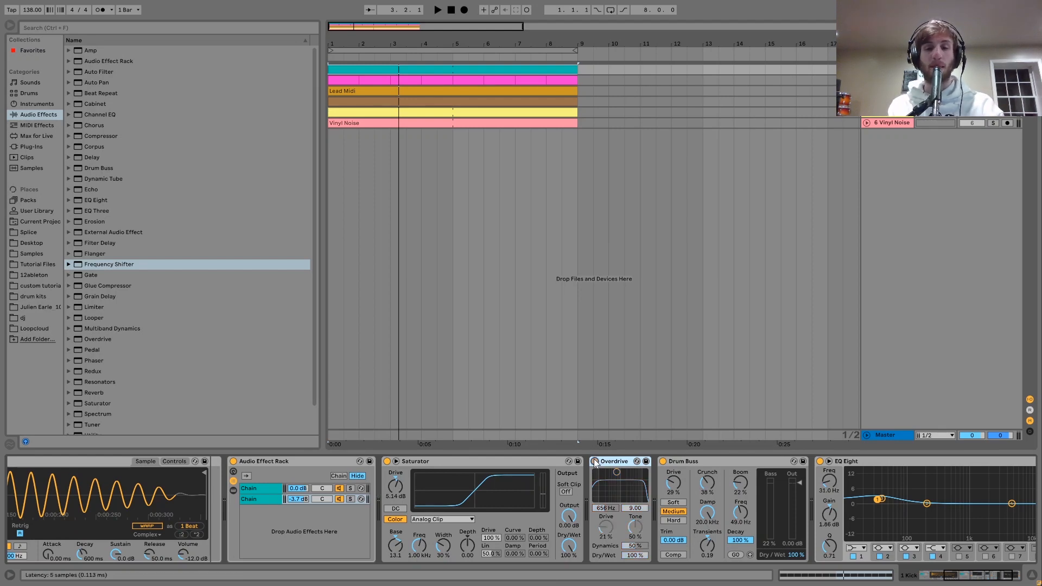
- Compare the first kick by ear with the Overdrive and the Drum Buss each bypassed and re-enabled
key(space)
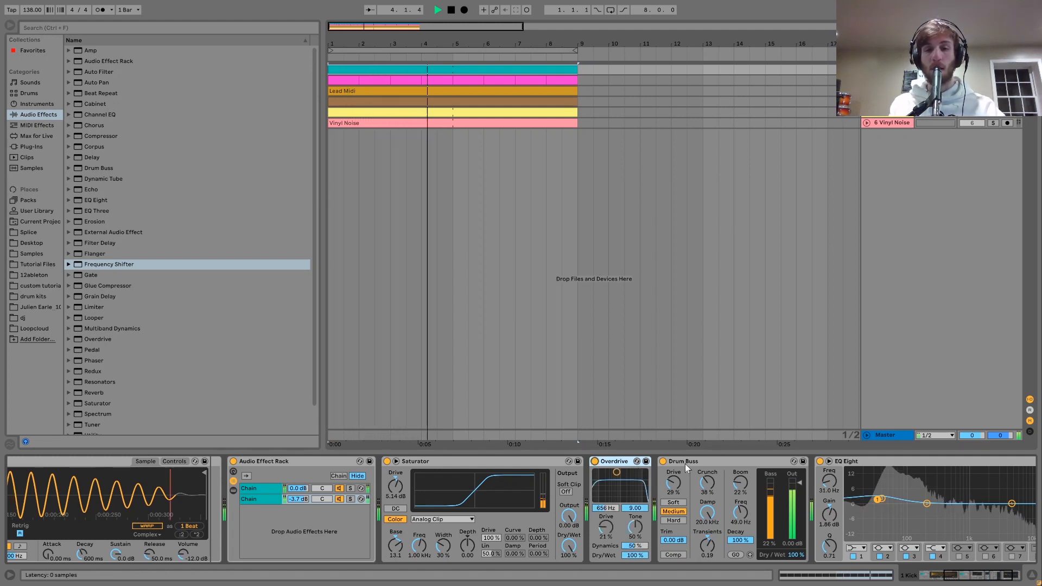
key(space)
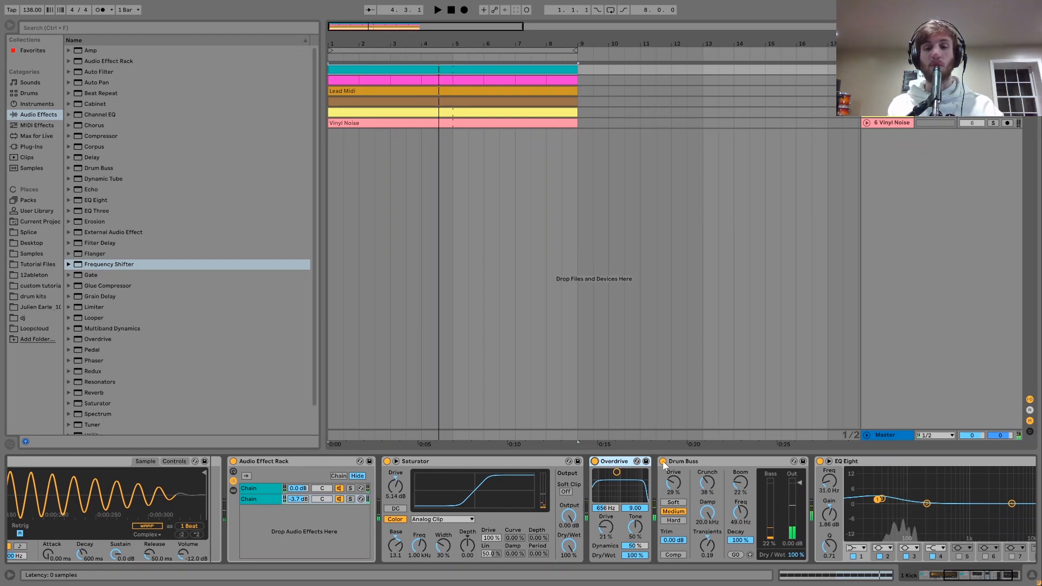
key(space)
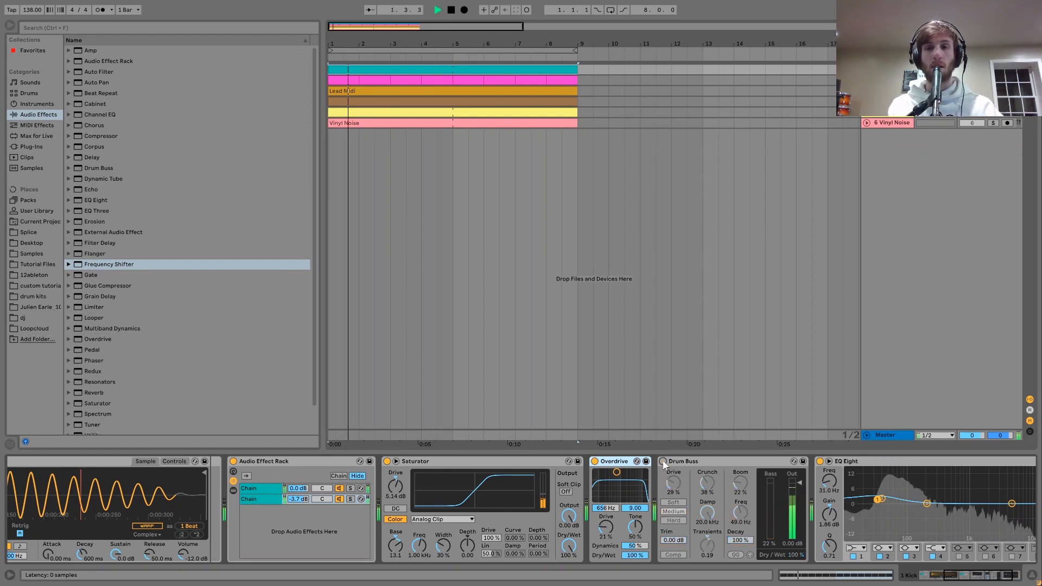
scroll(663, 465, right, 3)
key(space)
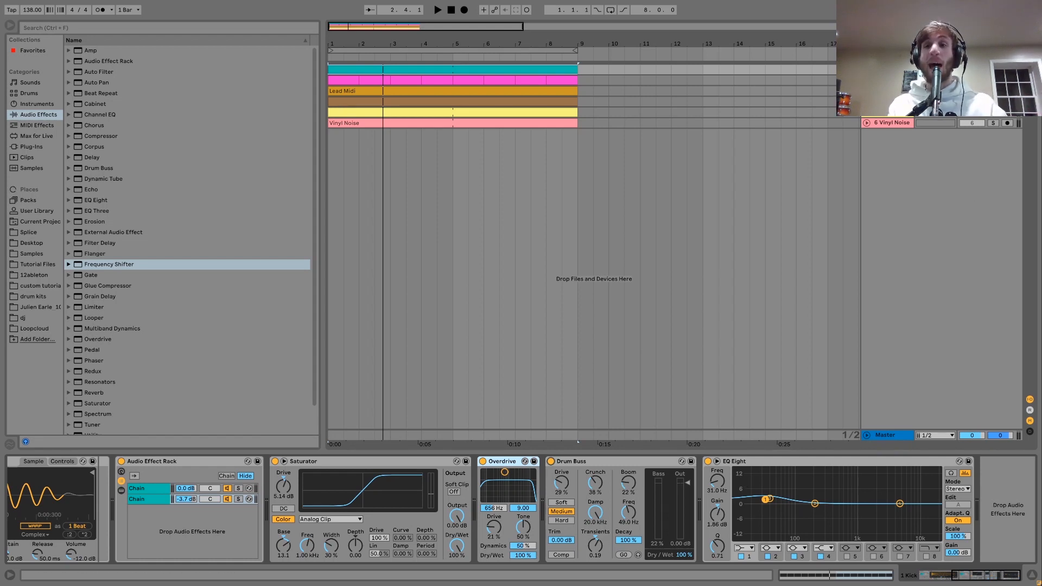
- Unfold the Kick 909 track, show its devices and play its pattern
click(892, 80)
click(867, 81)
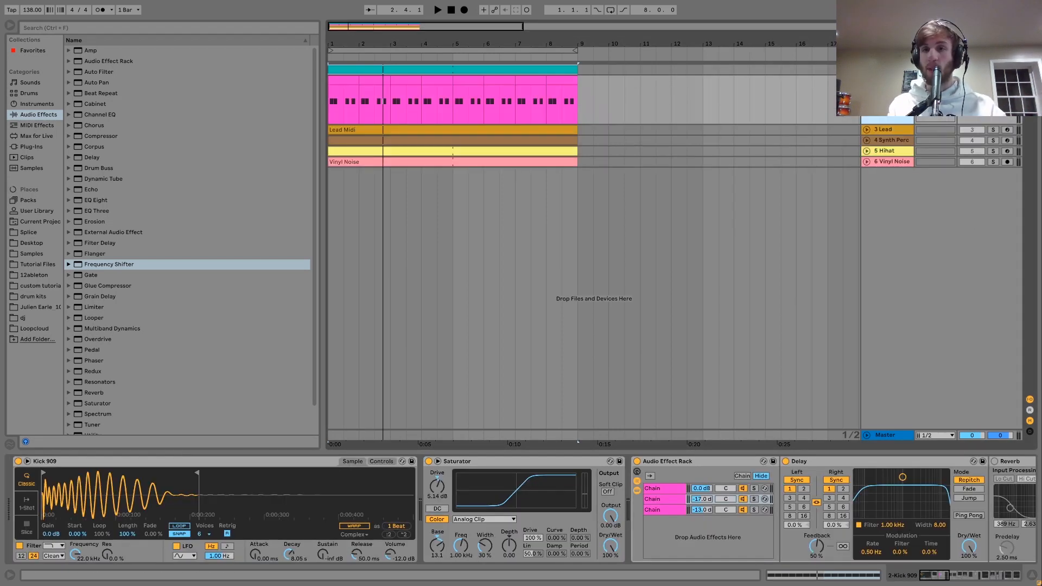
key(space)
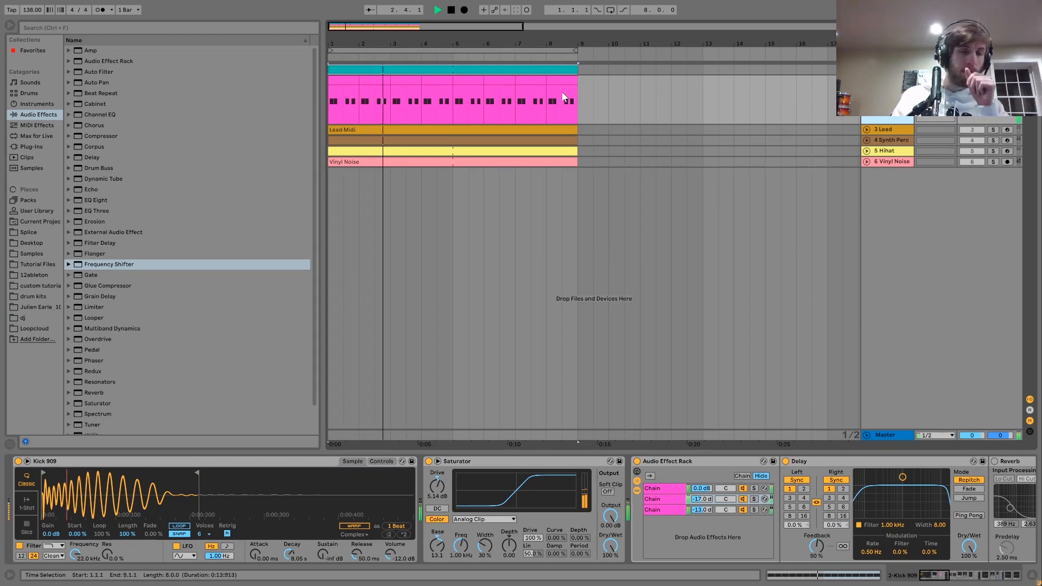
key(space)
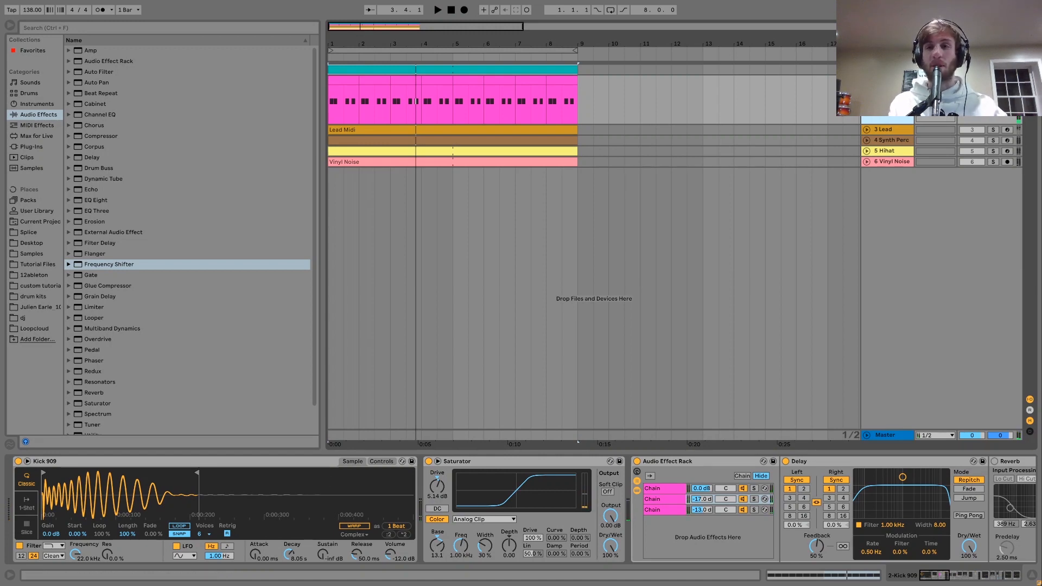
- Play the first Kick track for comparison and return to the Kick 909 track's devices
click(888, 69)
key(space)
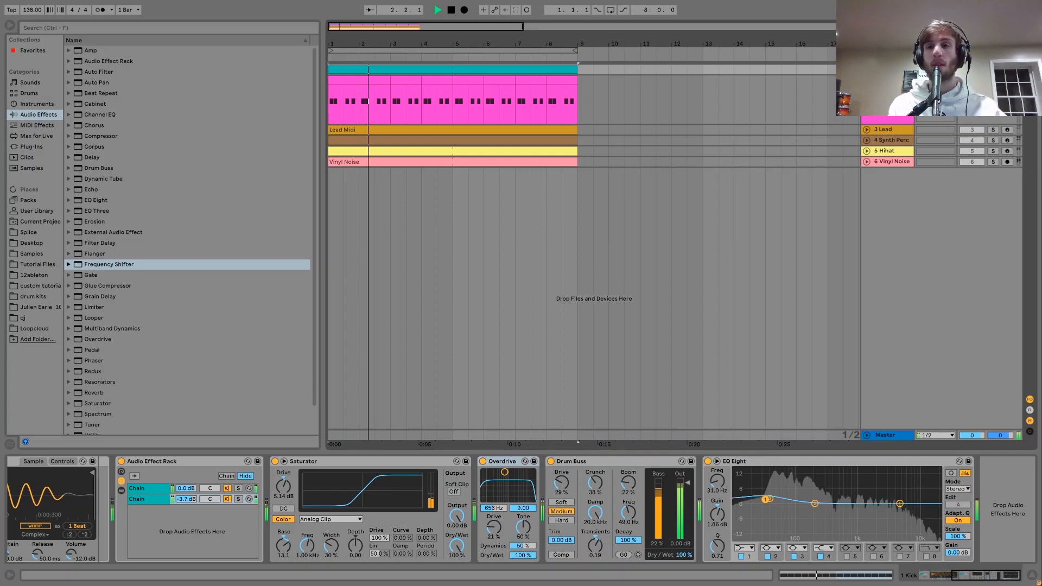
key(space)
click(887, 81)
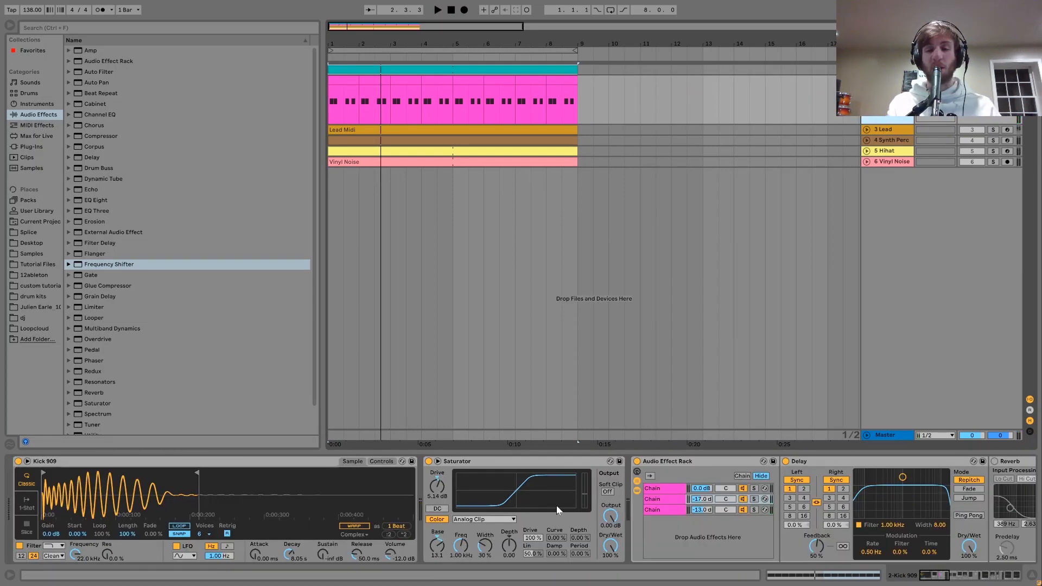
- Audition the first, third and second chains of the Kick 909's Audio Effect Rack by soloing each in turn
scroll(556, 506, right, 5)
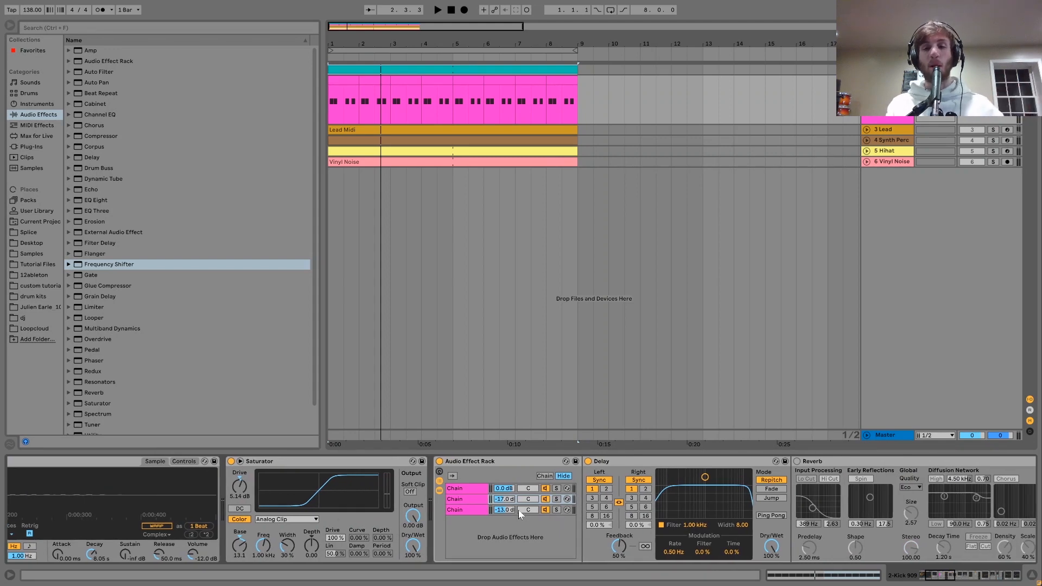
scroll(543, 513, right, 2)
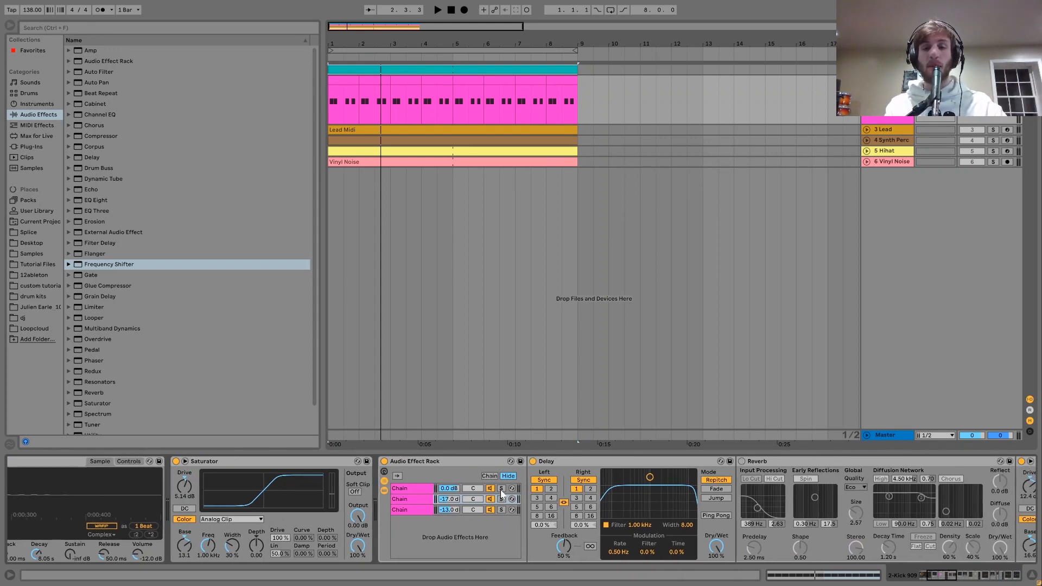
click(502, 493)
key(space)
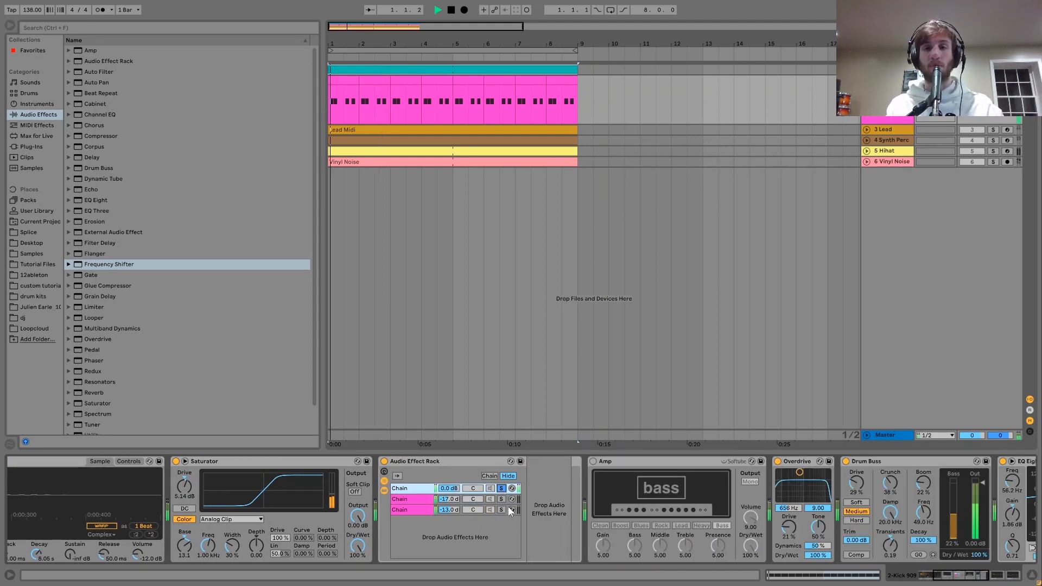
click(500, 510)
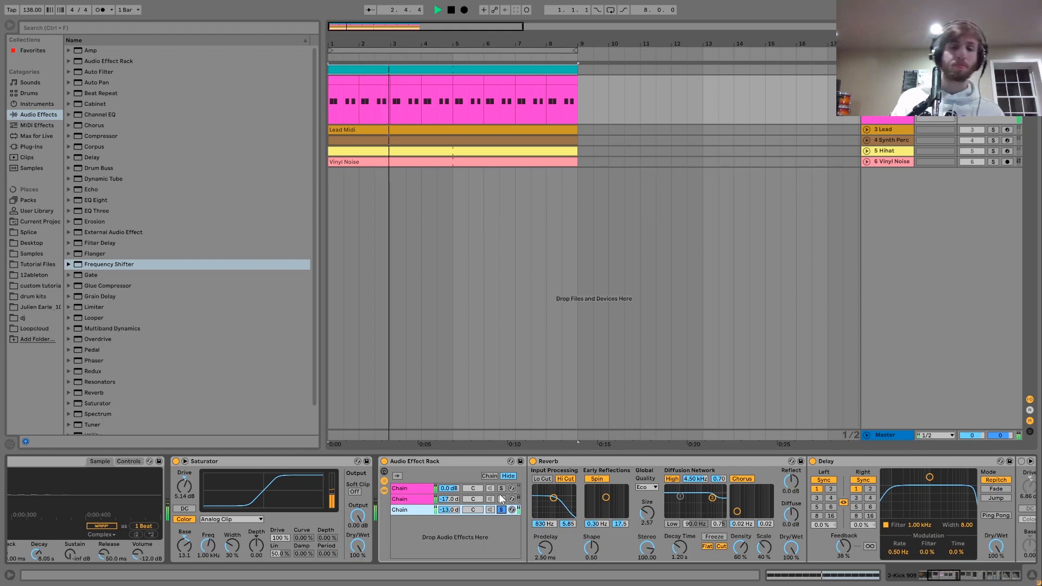
click(500, 499)
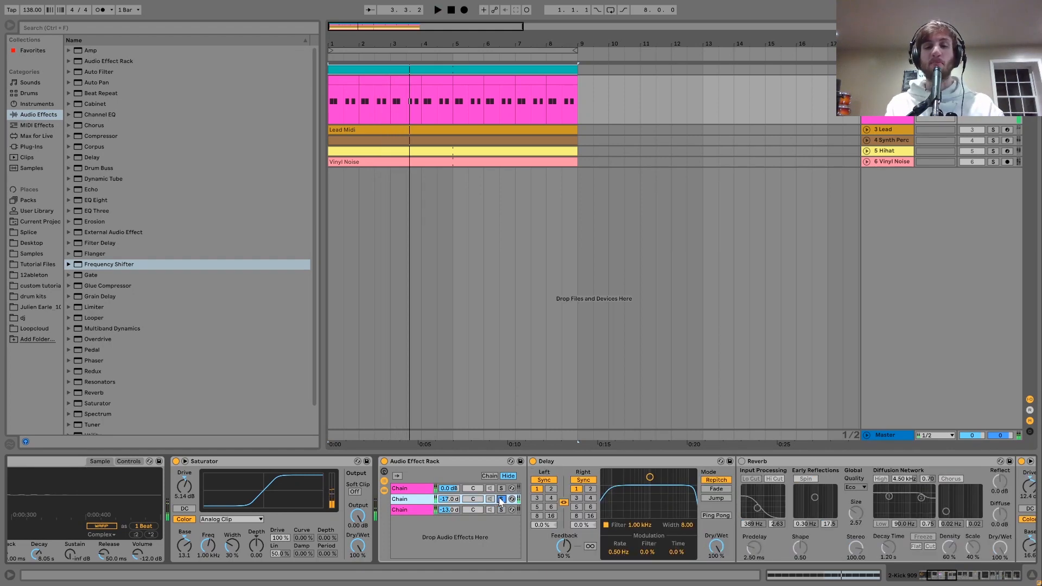
- Delete the disabled Reverb between the Delay and the Saturator in the rack's second chain
key(space)
click(619, 462)
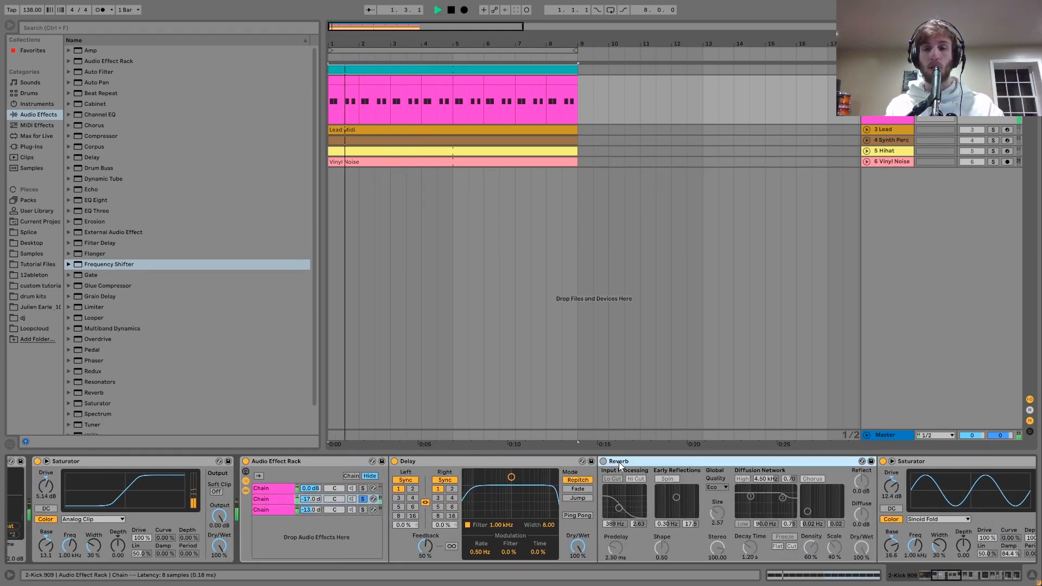
key(Delete)
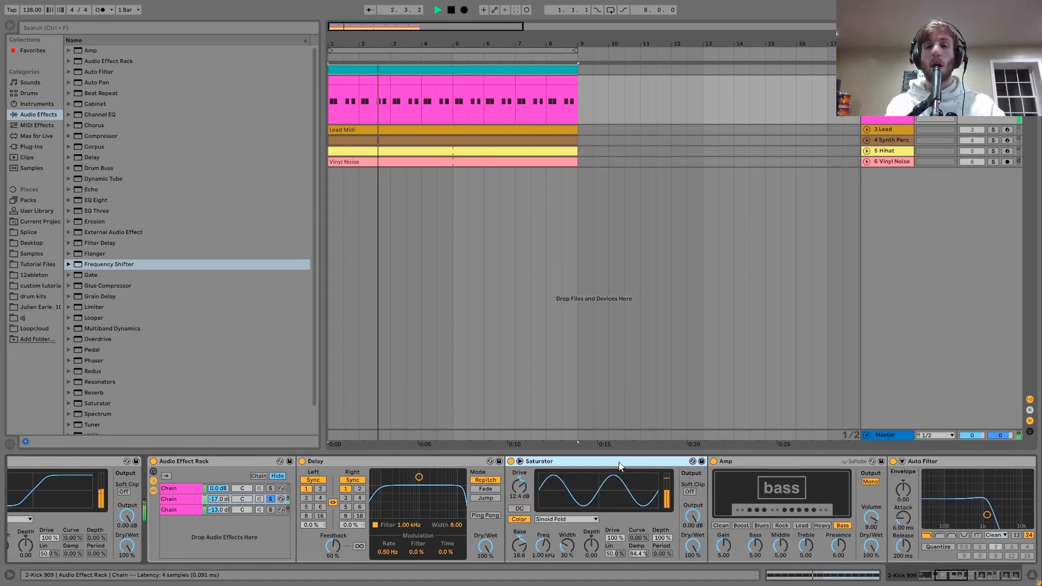
key(space)
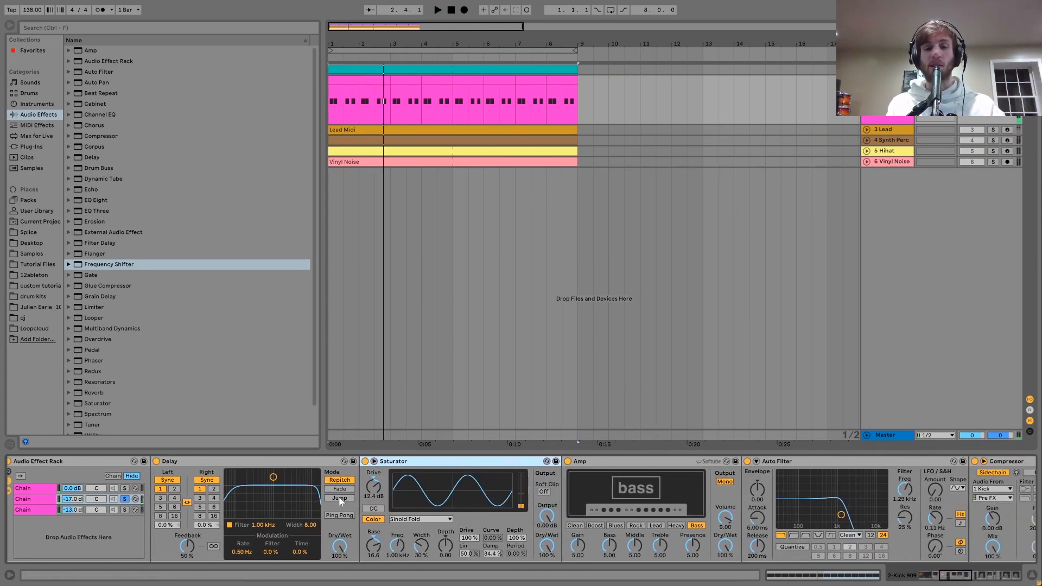
- Examine and play the second chain's Saturator, Amp, Auto Filter, sidechained Compressor and EQ Eight
scroll(338, 496, right, 3)
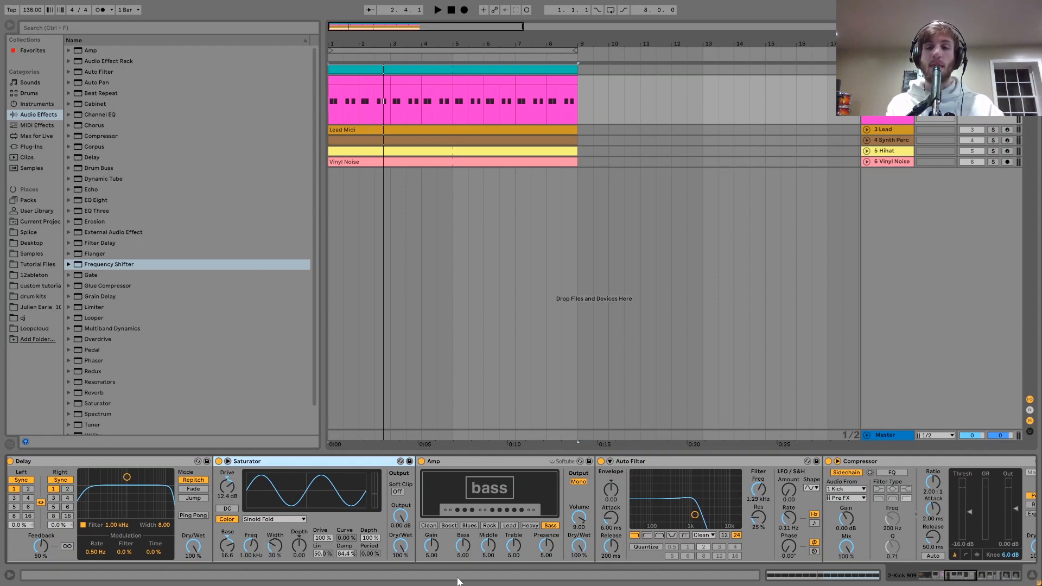
scroll(729, 545, right, 4)
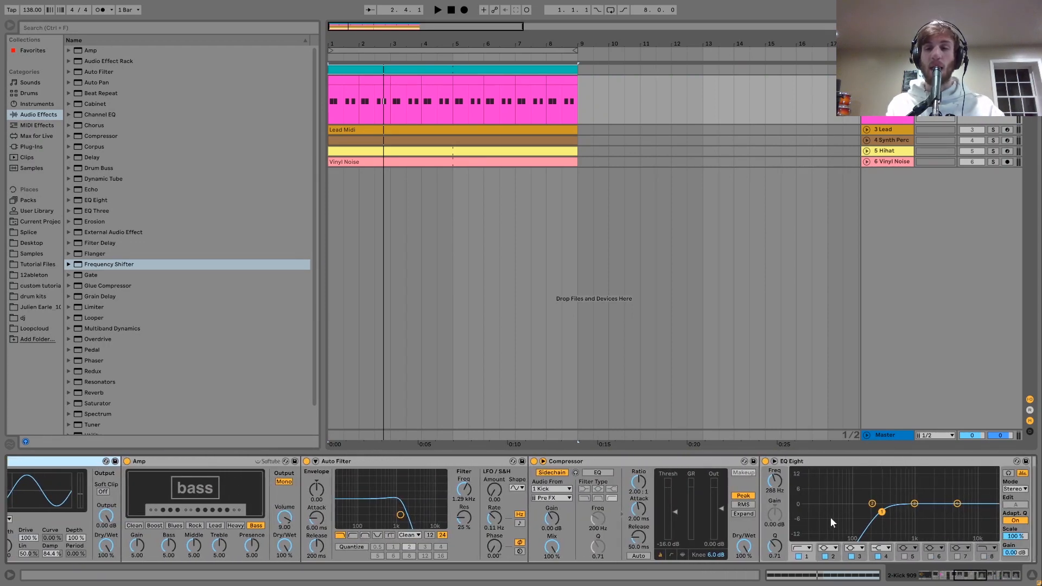
scroll(538, 559, left, 1)
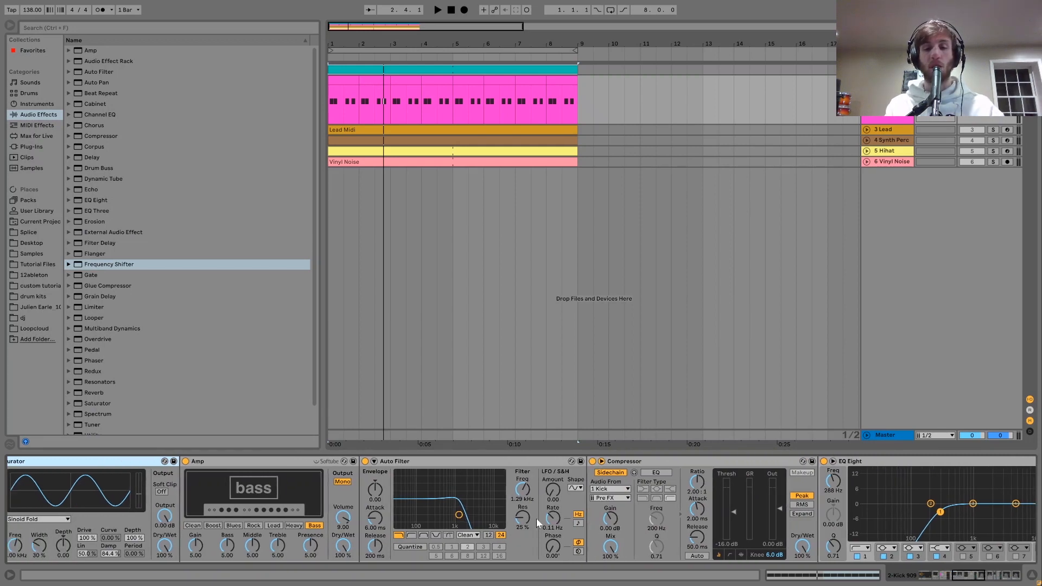
key(F11)
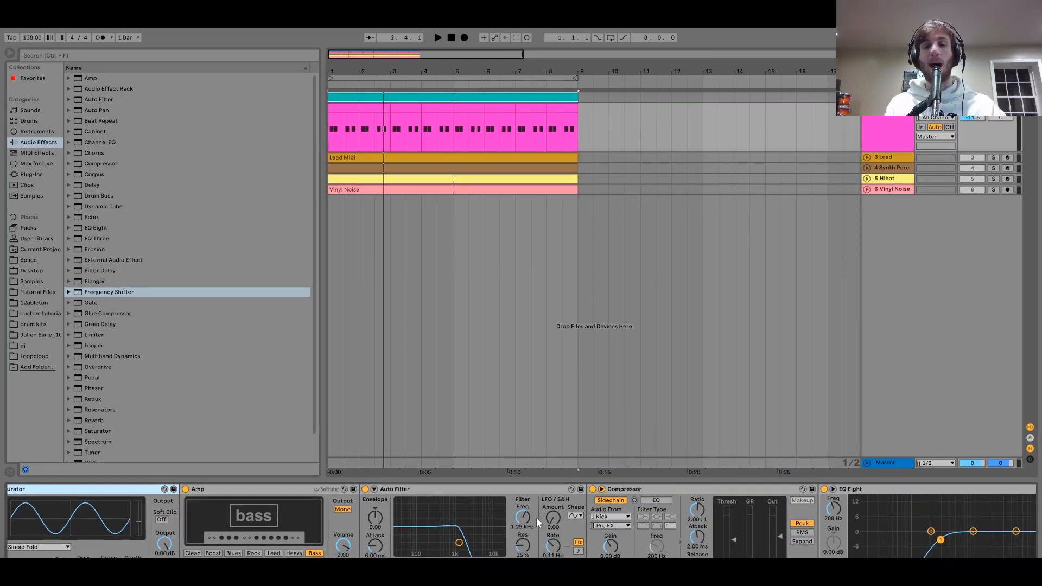
key(F11)
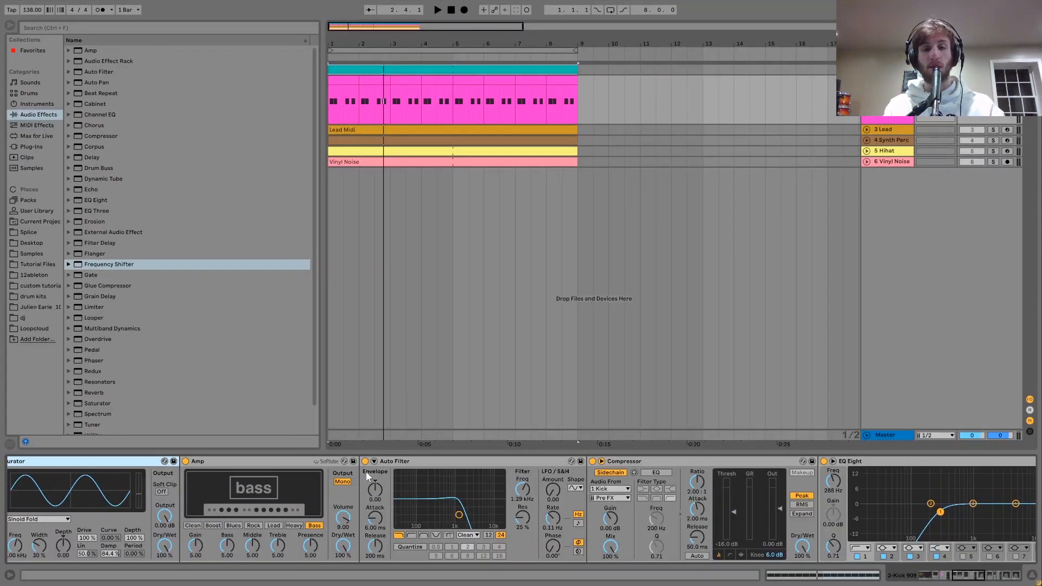
key(space)
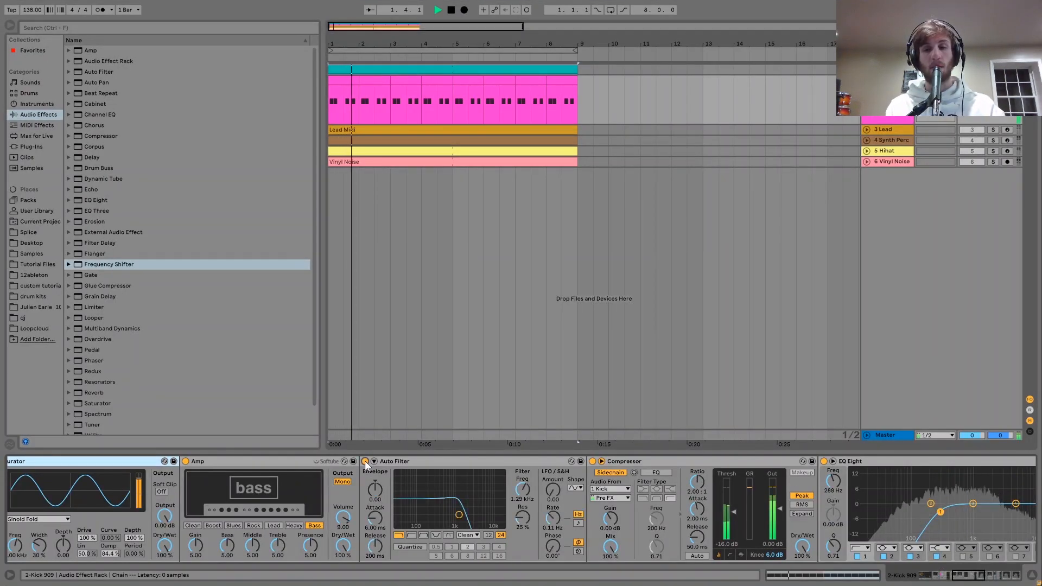
scroll(367, 465, left, 8)
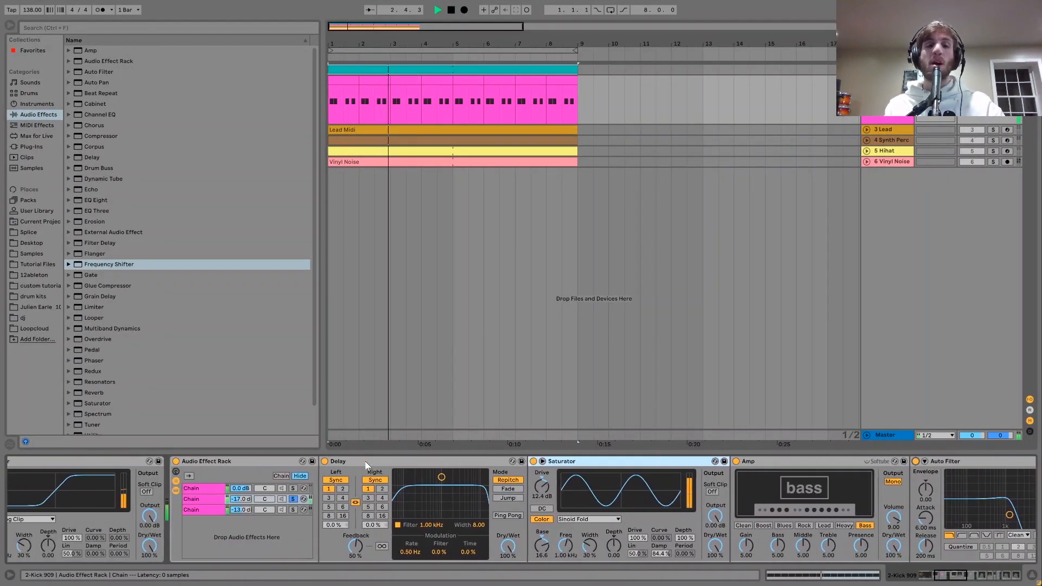
- Stop playback and unsolo the second chain of the Kick 909's Audio Effect Rack
key(space)
click(295, 500)
scroll(295, 500, right, 2)
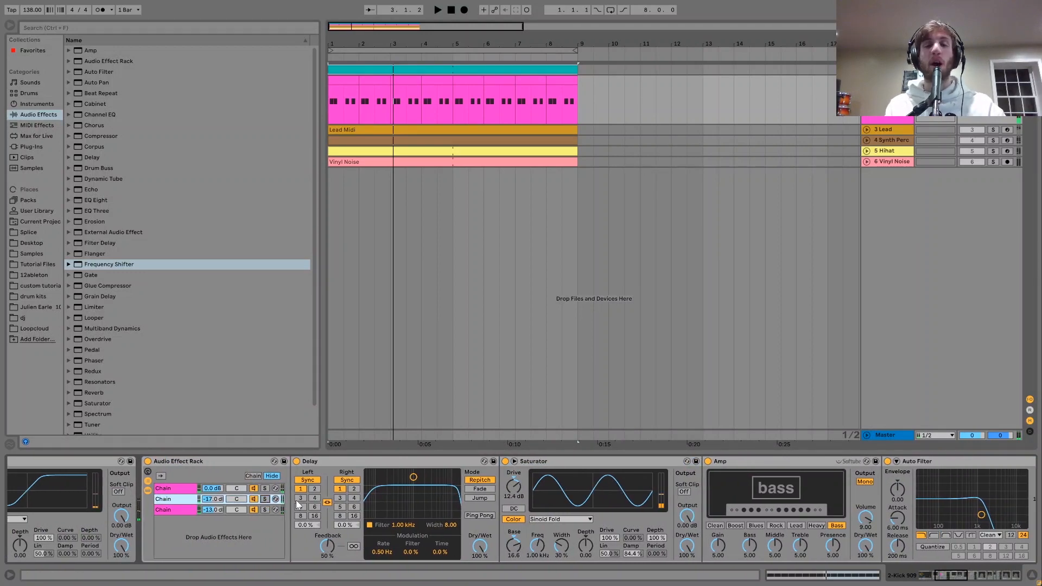
- Play the Kick 909 with all its chains, comparing it soloed and within the full mix
key(space)
scroll(295, 499, left, 1)
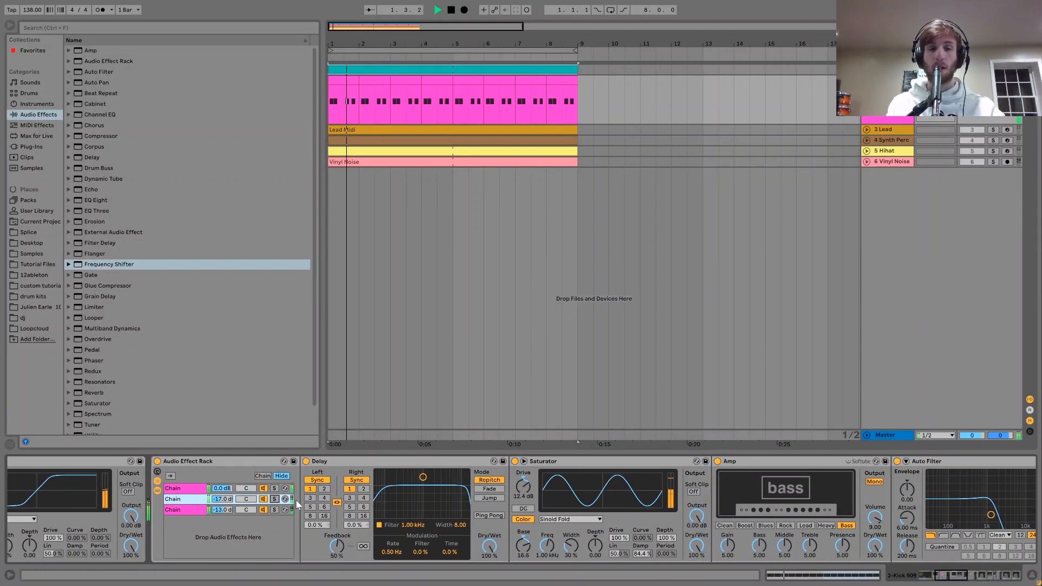
click(992, 80)
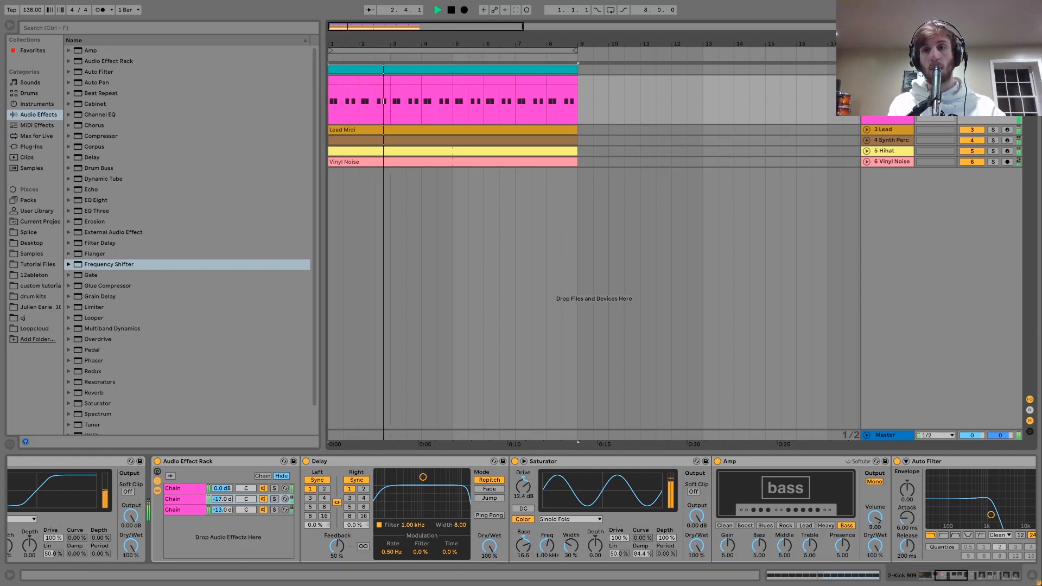
click(993, 81)
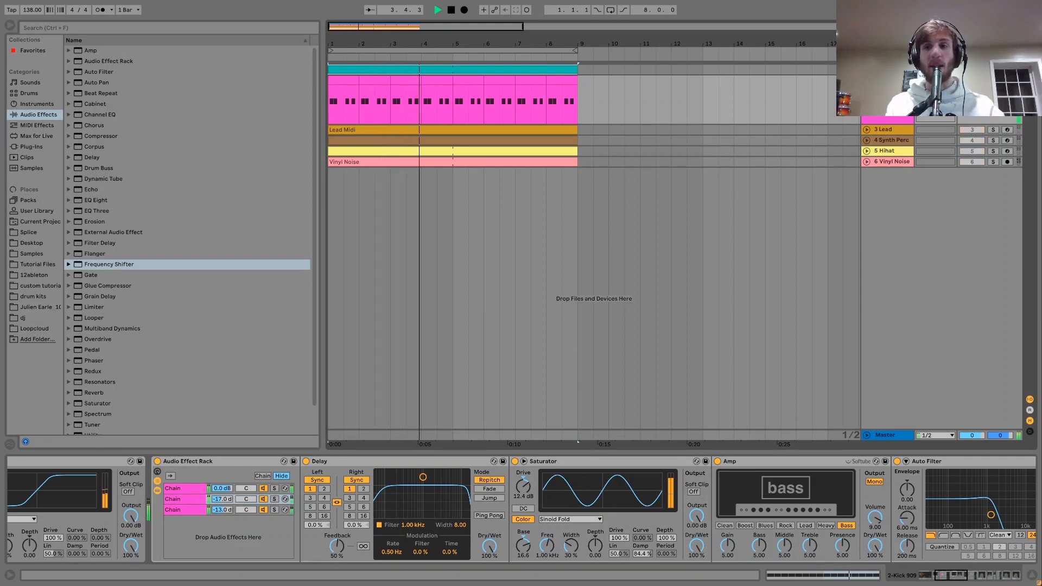
key(space)
- Delete the disabled bass Amp between the Kick 909's Audio Effect Rack and the Overdrive, and play the result
click(156, 490)
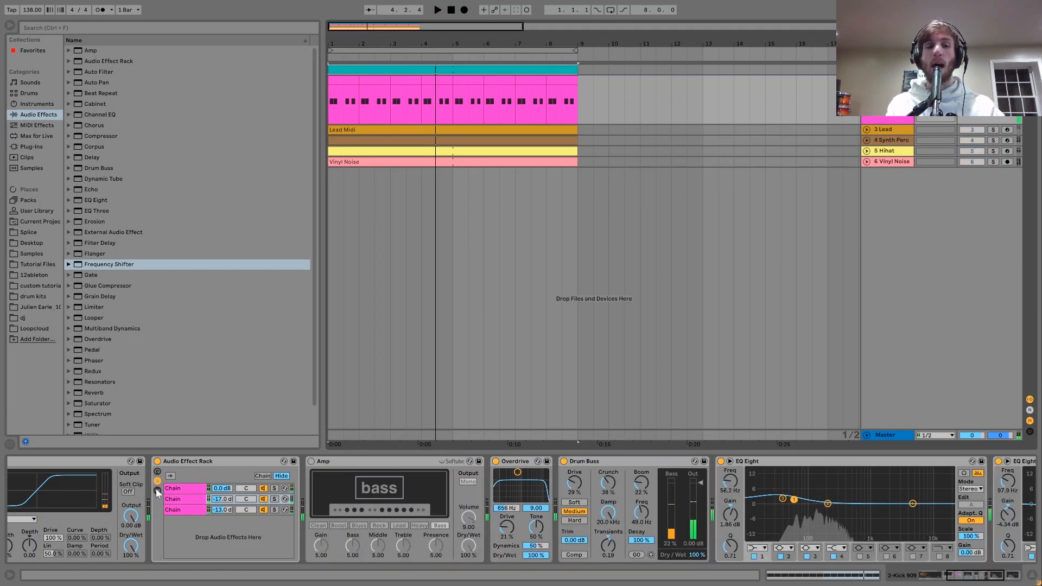
click(381, 464)
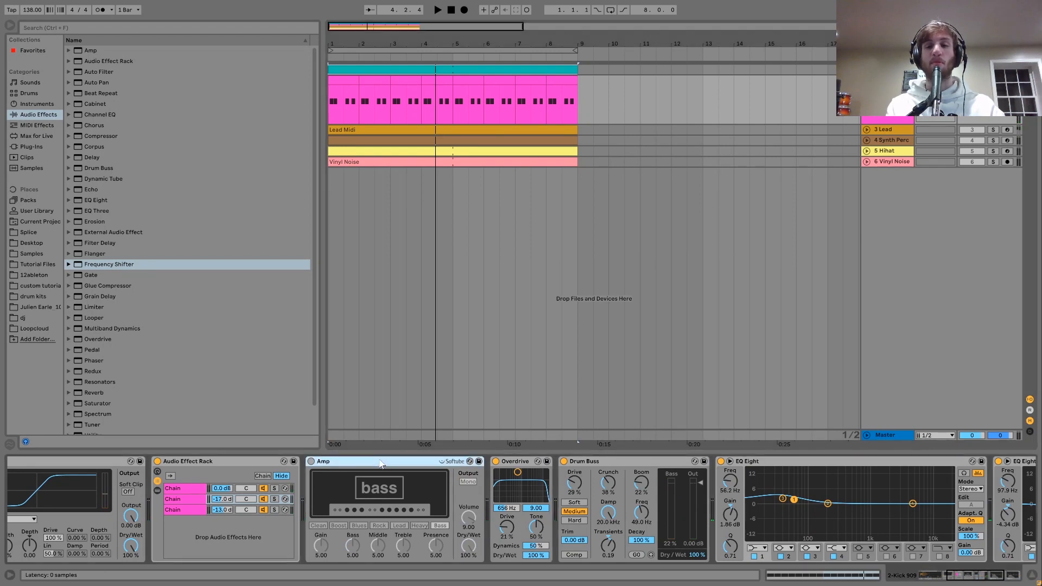
key(Delete)
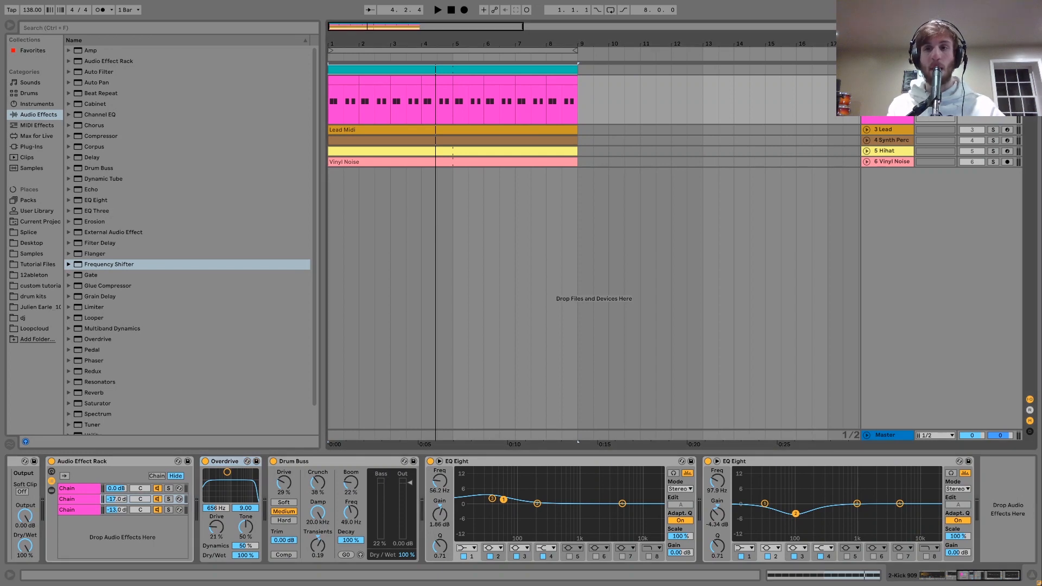
key(space)
key(space)
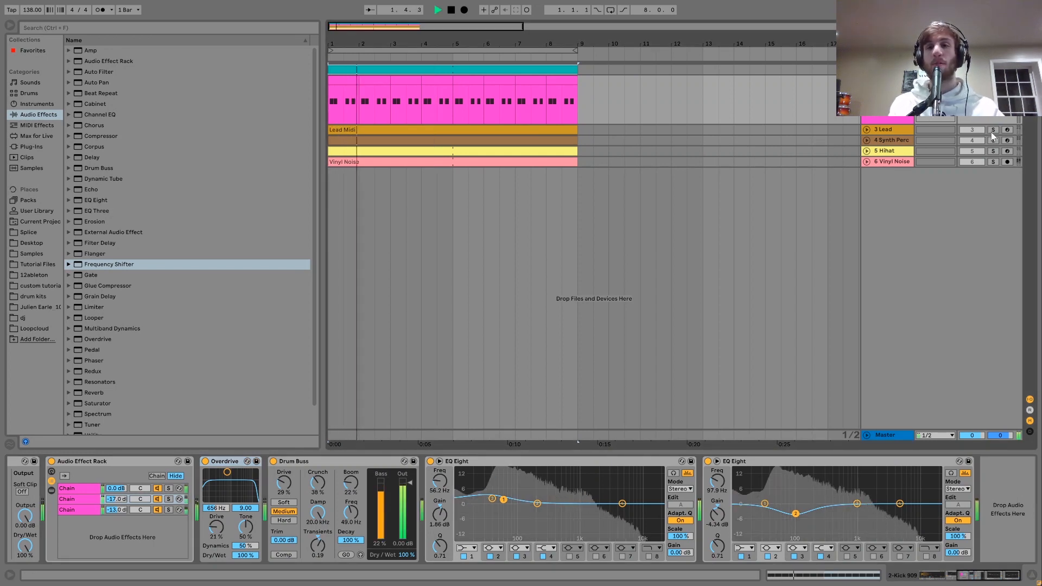
- Solo and unfold the Lead track, and play its MIDI clip
click(993, 130)
click(879, 130)
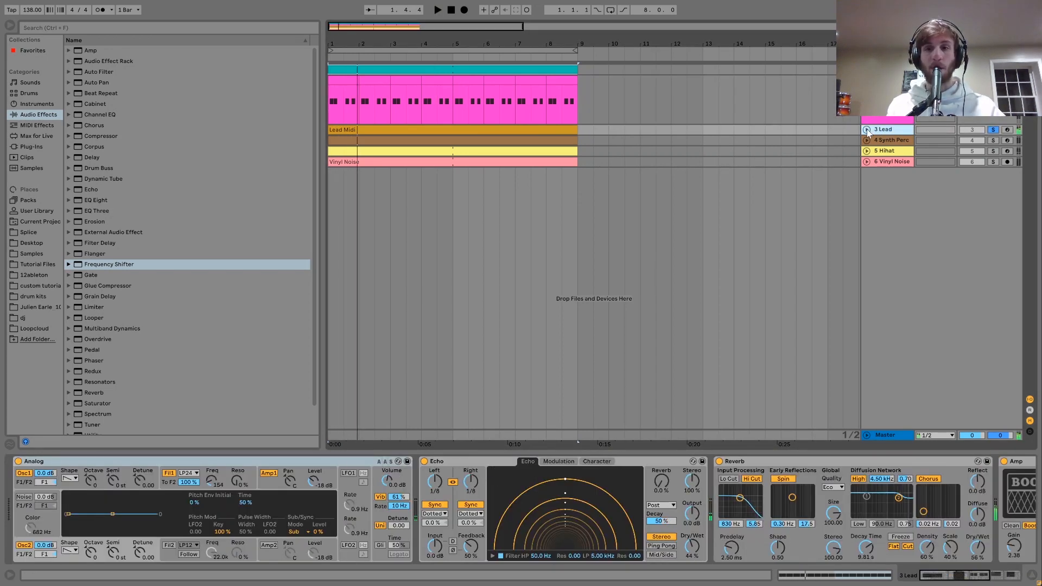
click(867, 130)
click(509, 129)
key(space)
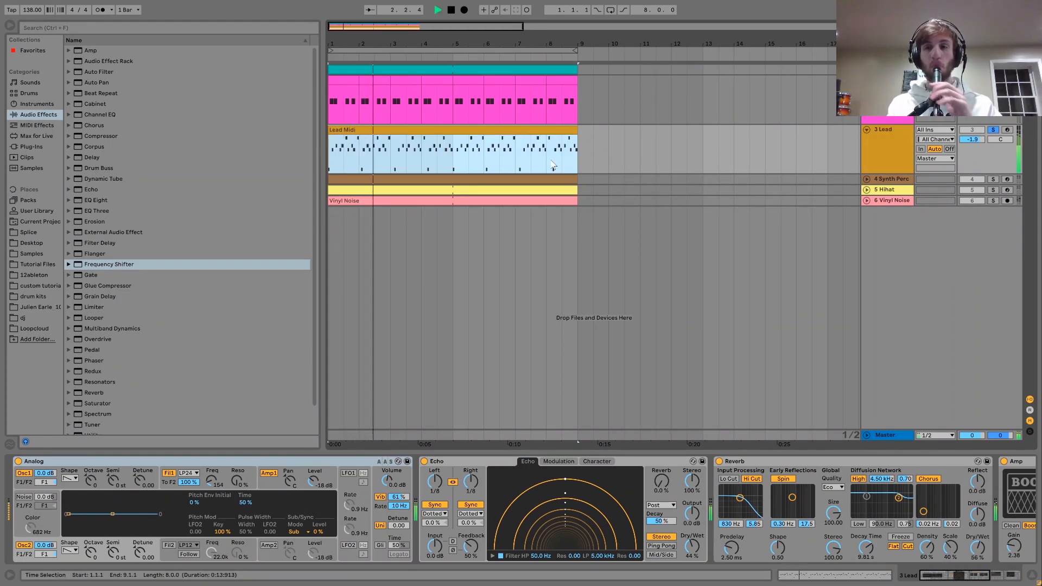
key(space)
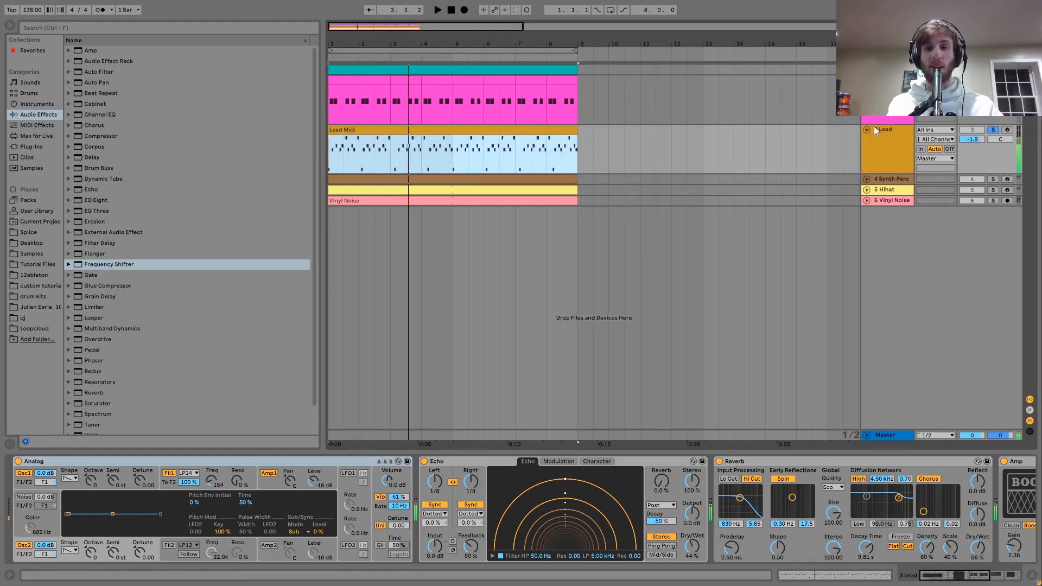
- Set the Lead track's volume to -11.9 dB and open its MIDI clip in the note editor
drag(968, 140, 969, 146)
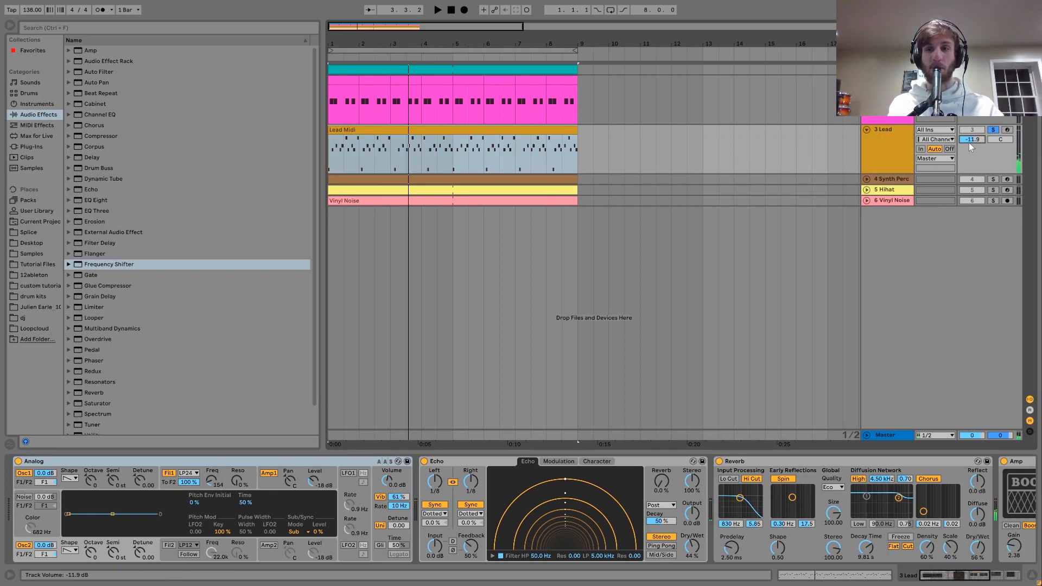
double_click(387, 159)
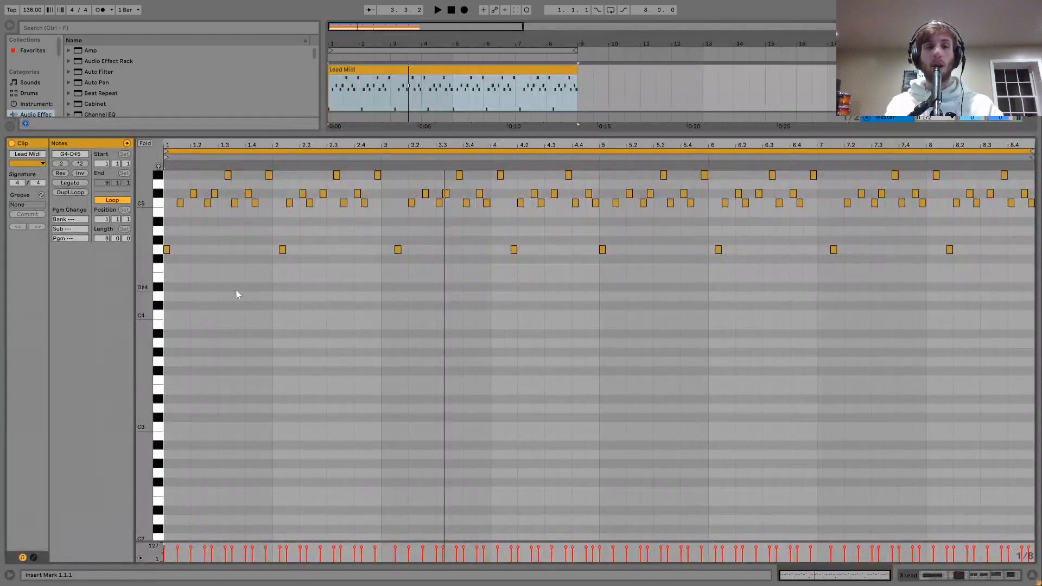
- Select the C#5 notes in the Lead clip and play the clip from the start twice
click(158, 204)
click(159, 200)
key(space)
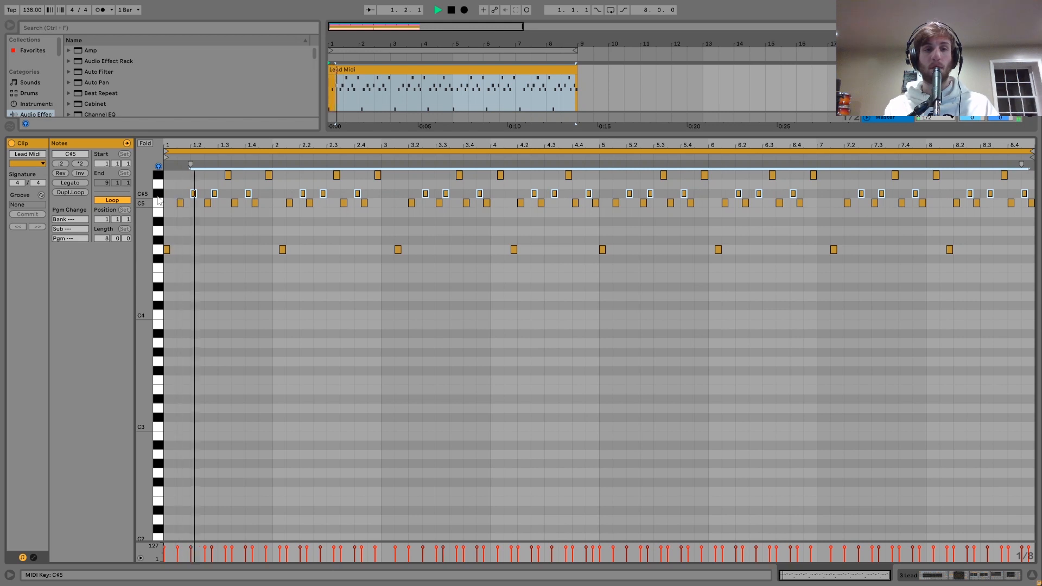
key(space)
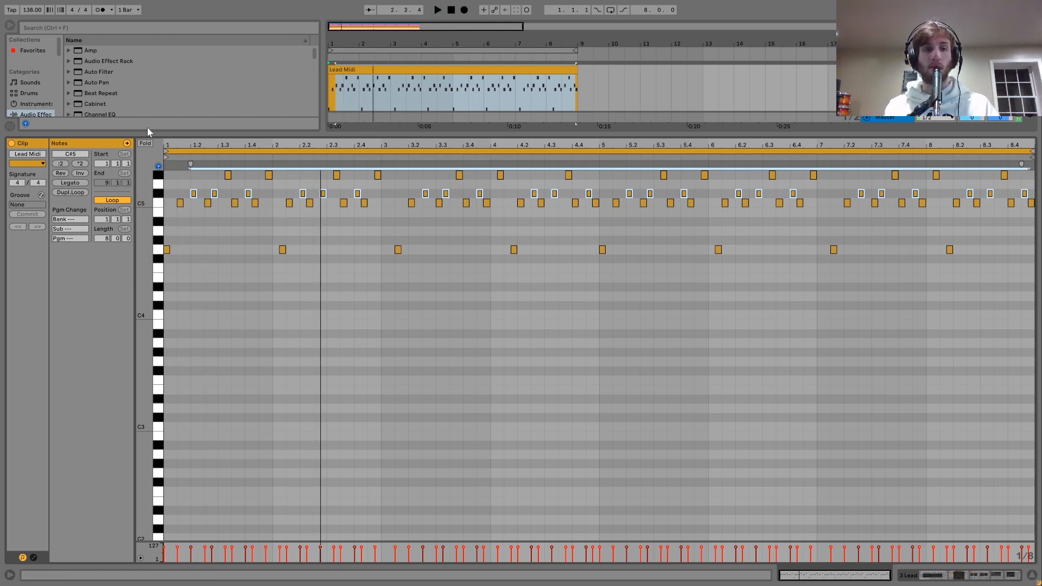
key(space)
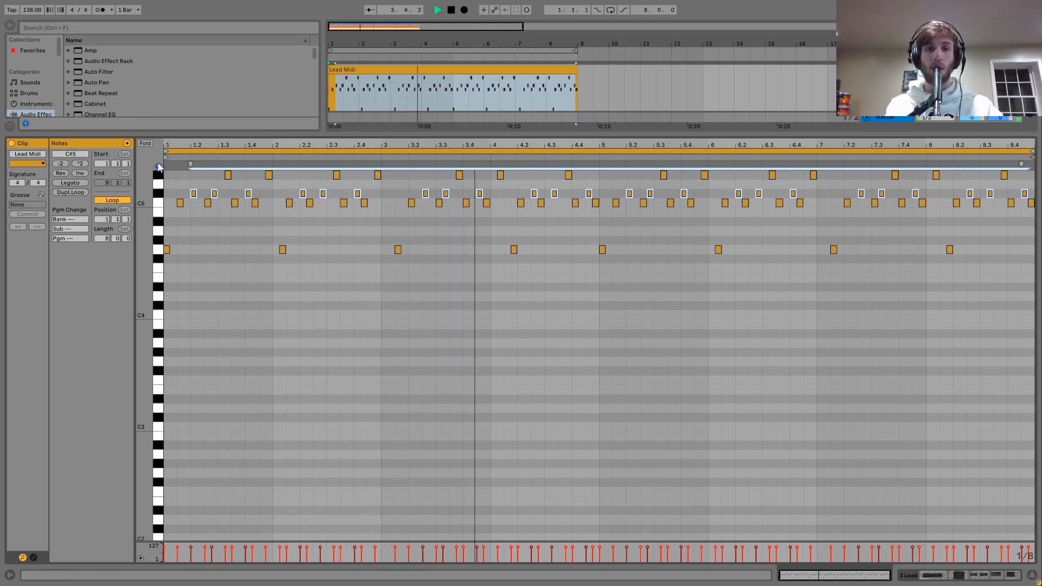
key(space)
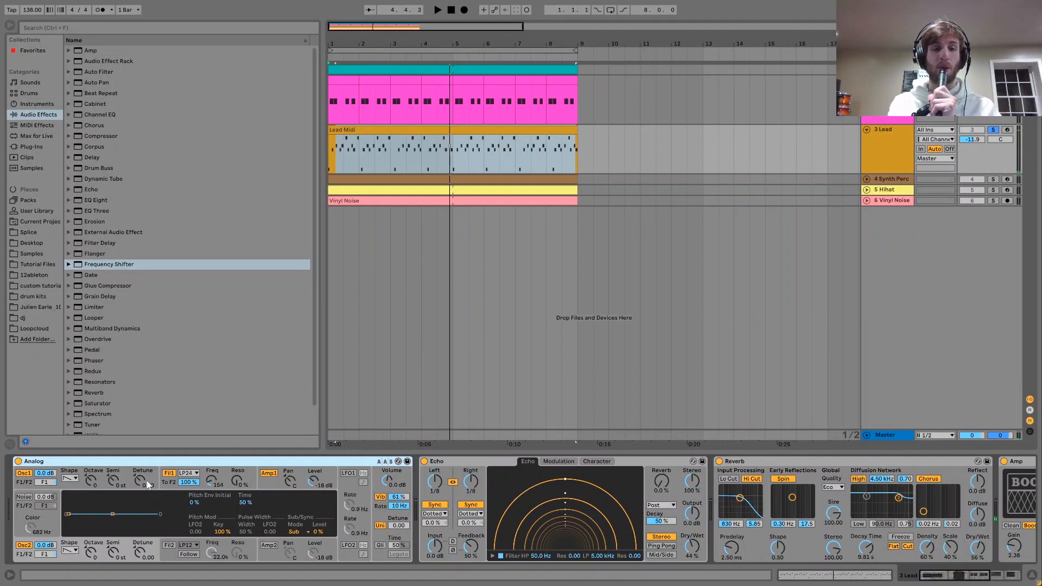
- Examine the Lead's Analog filter, amp and unison settings and its following Echo, Reverb, Amp and Auto Filter devices
click(164, 480)
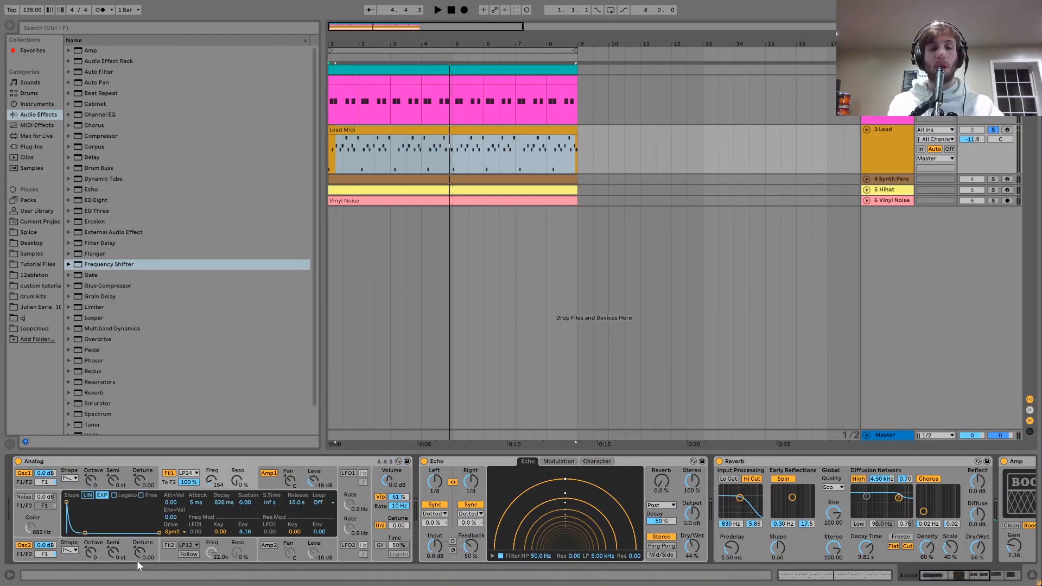
click(265, 482)
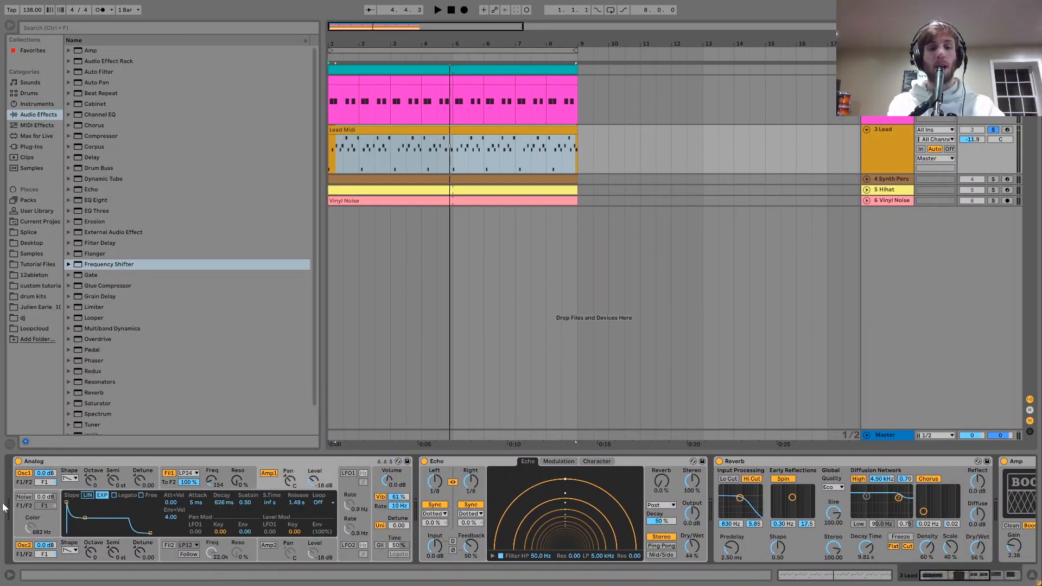
click(375, 506)
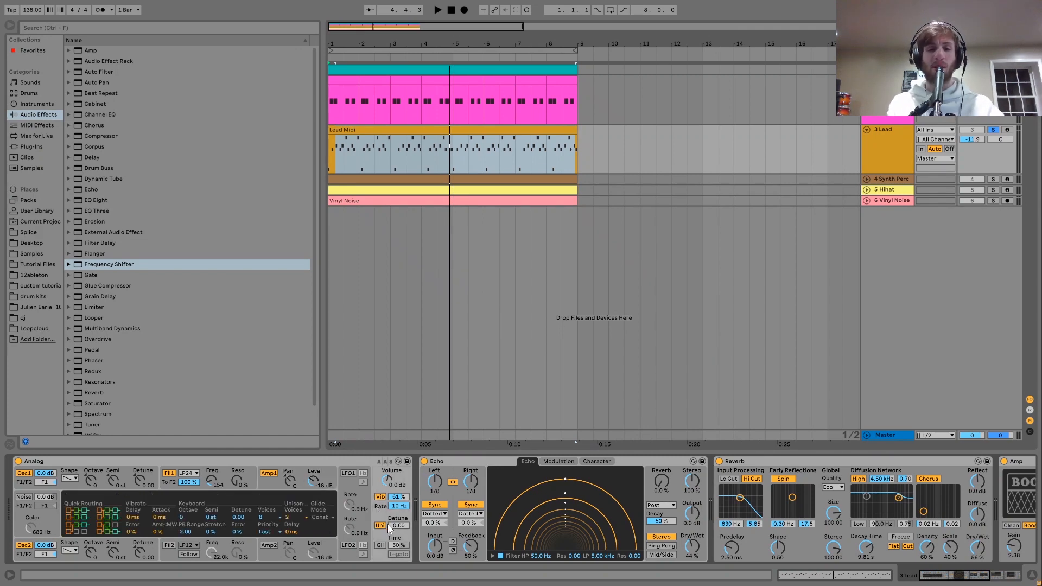
scroll(366, 535, right, 5)
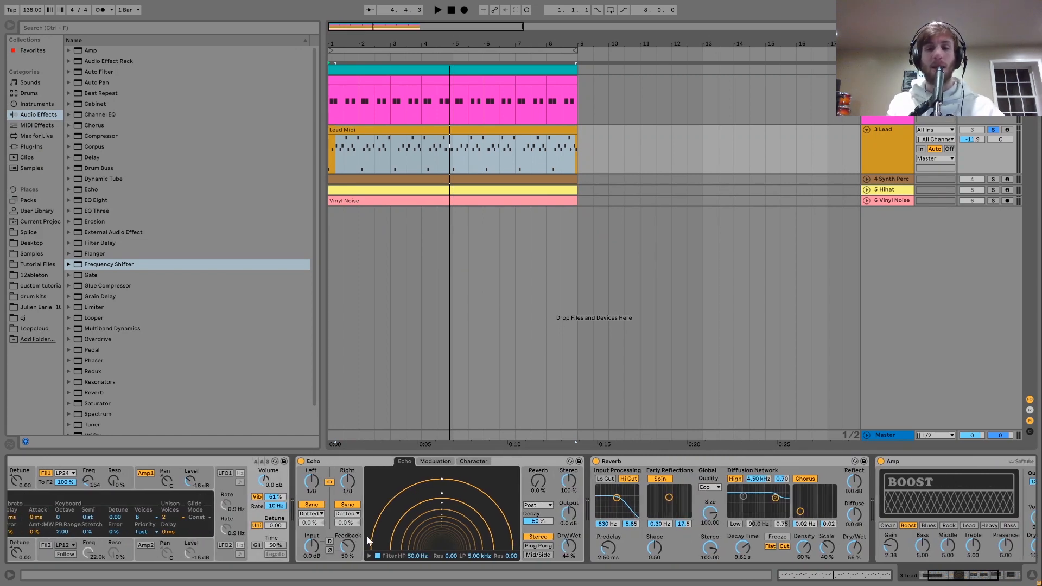
scroll(448, 553, right, 6)
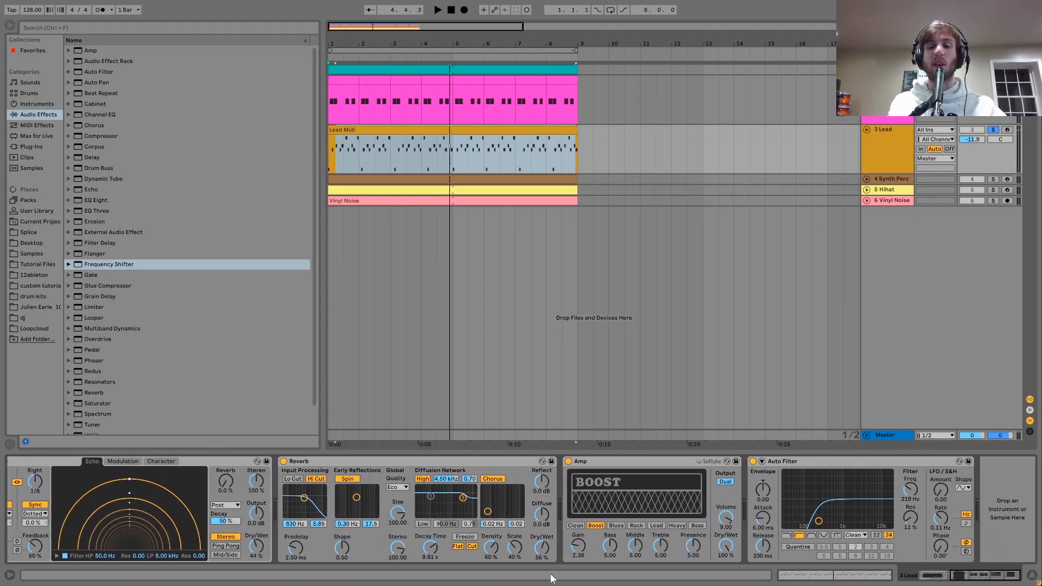
- Play the soloed Lead with its Boost Amp bypassed, and replay it with the Amp switched back on
click(568, 461)
key(space)
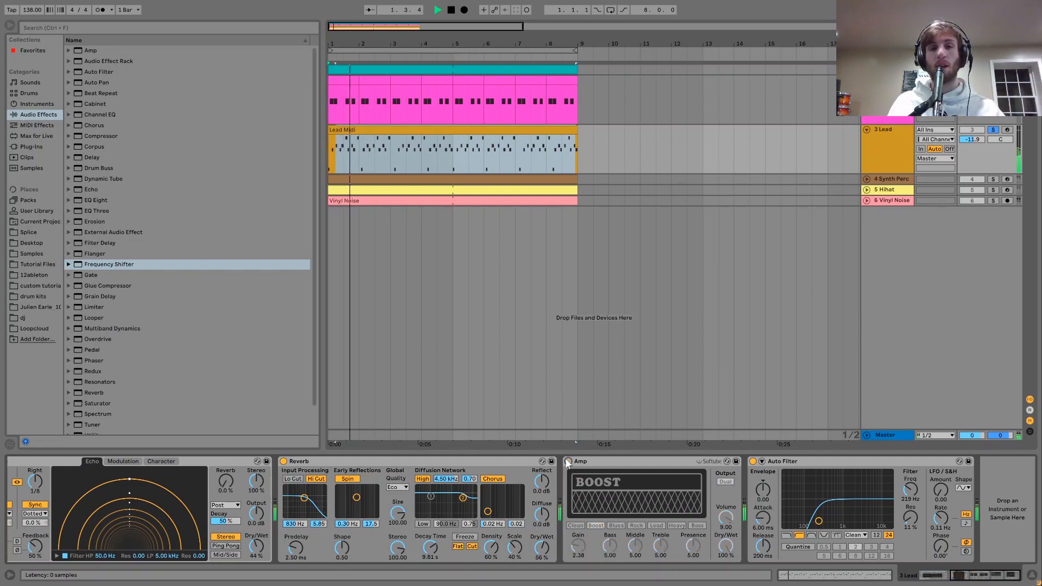
key(space)
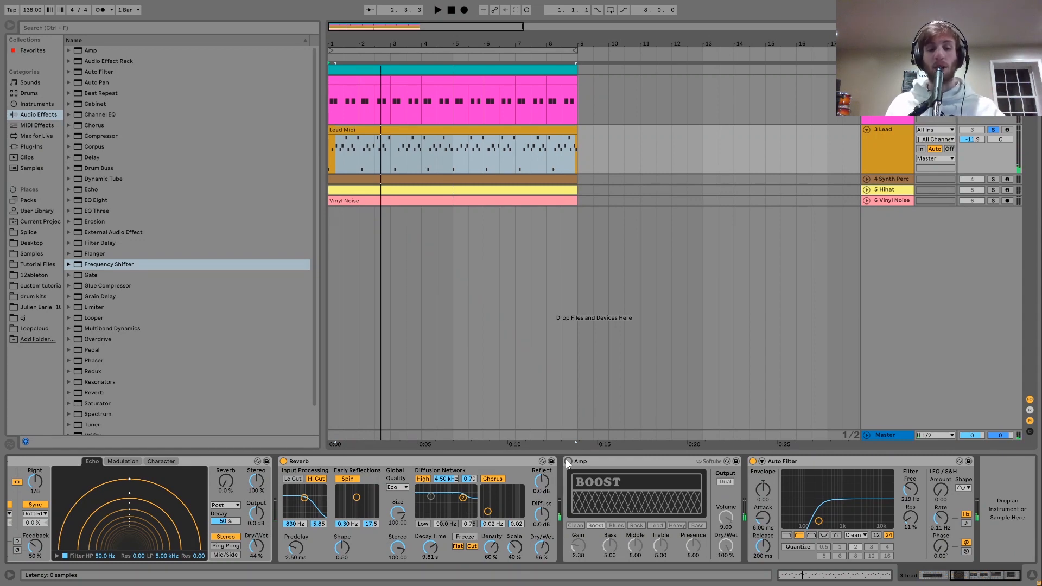
click(568, 461)
key(space)
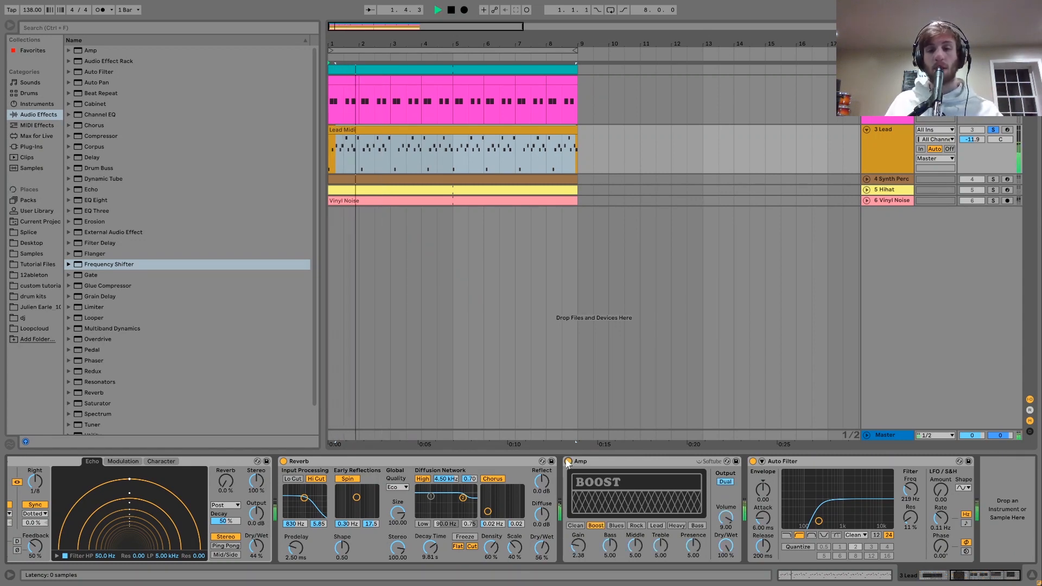
key(space)
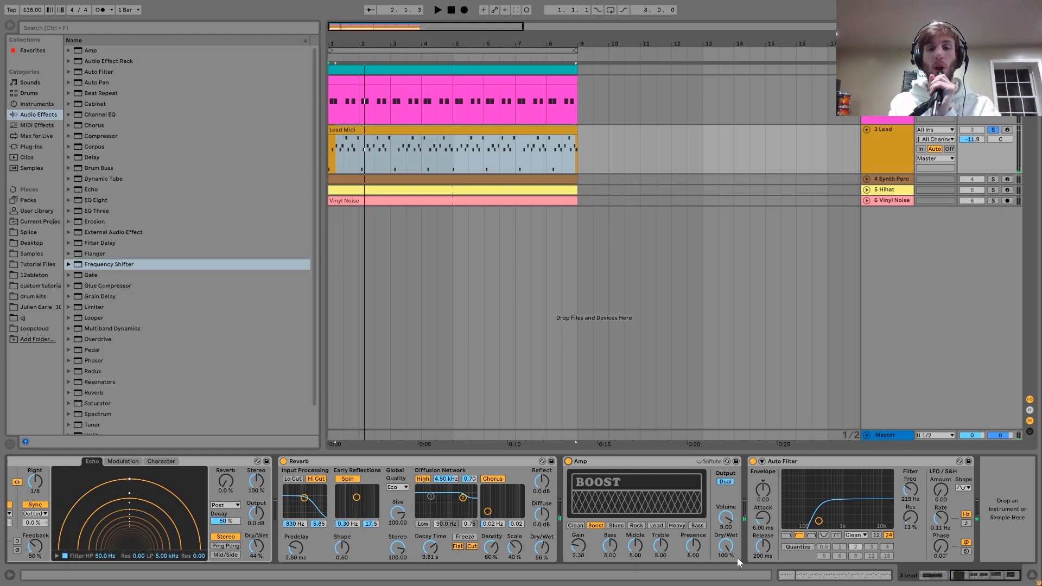
key(space)
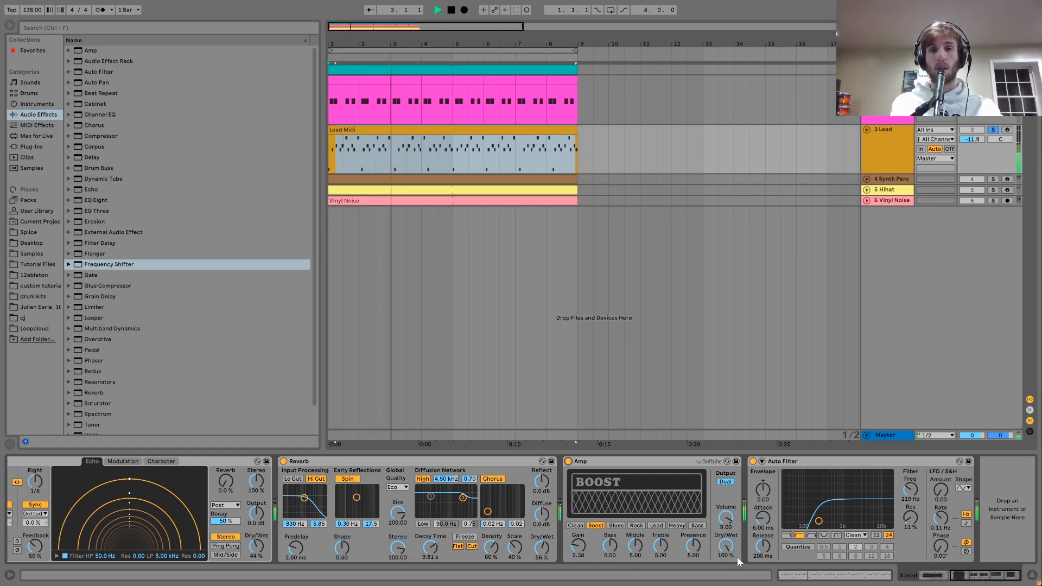
key(space)
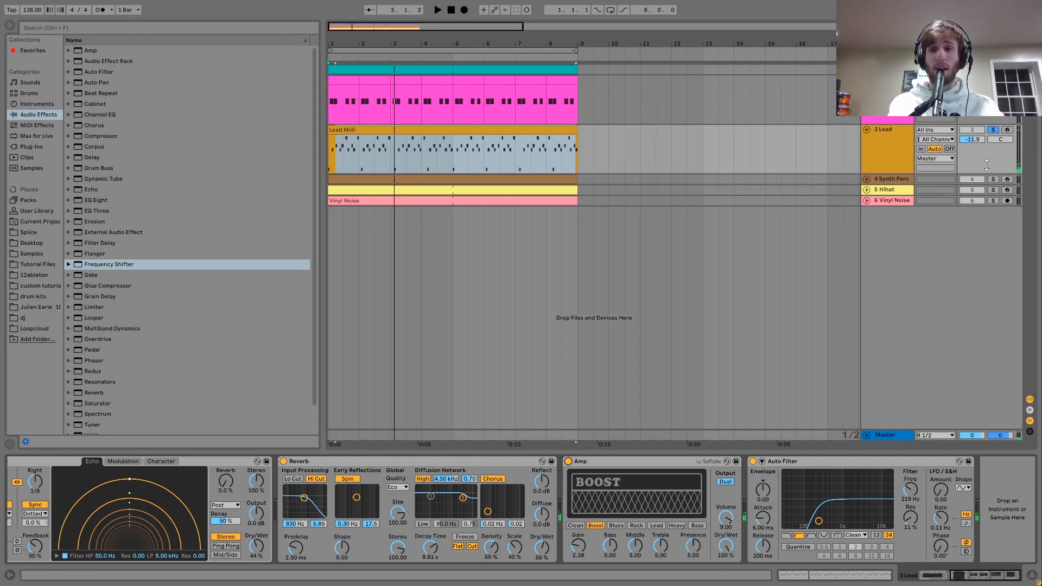
- Solo and unfold the Synth Perc track, select its MIDI clip and play it
click(892, 182)
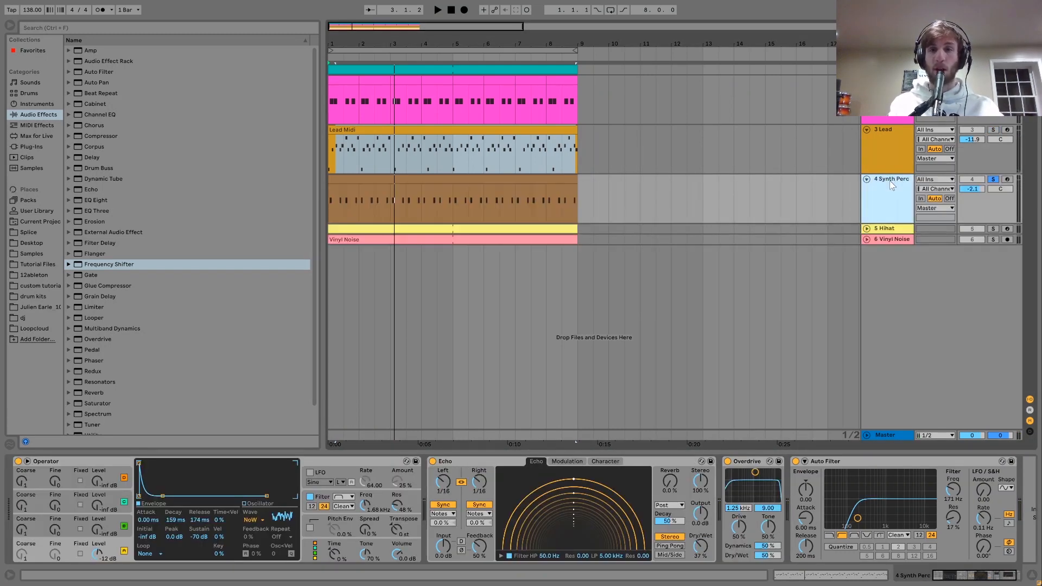
click(461, 179)
key(space)
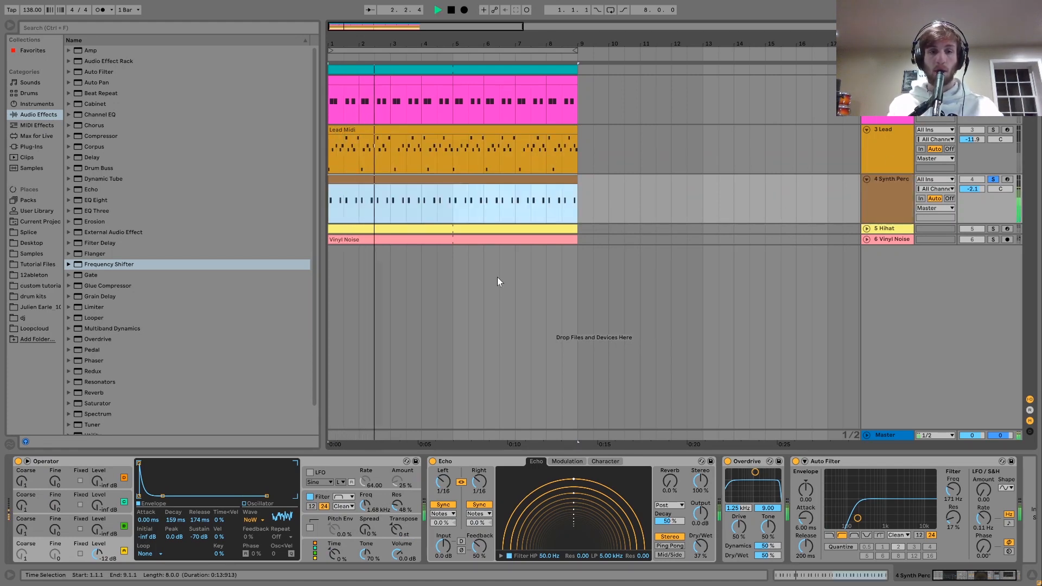
key(space)
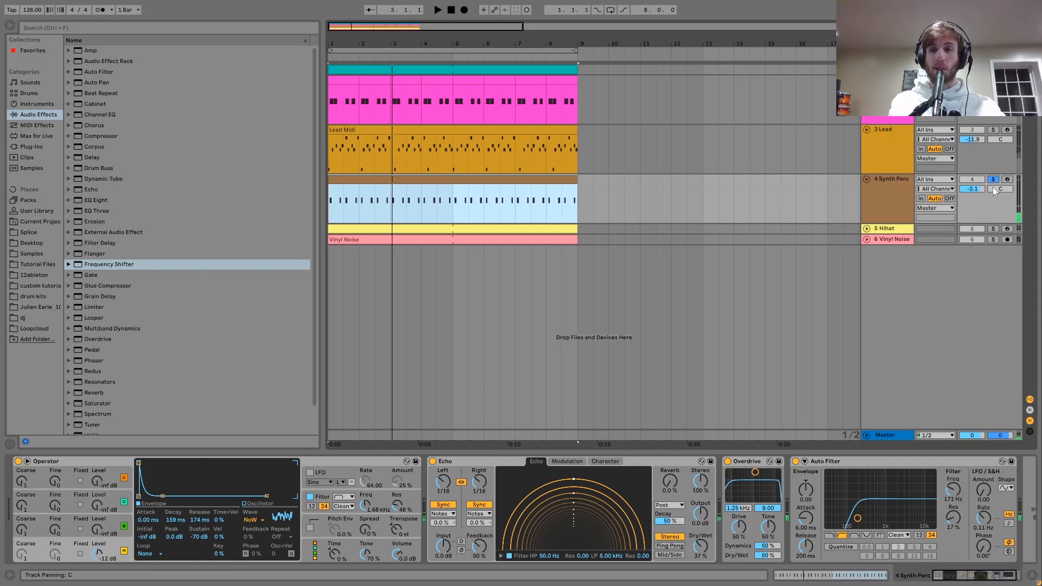
- Play the Synth Perc within the full mix, and solo it again during playback for comparison
click(993, 180)
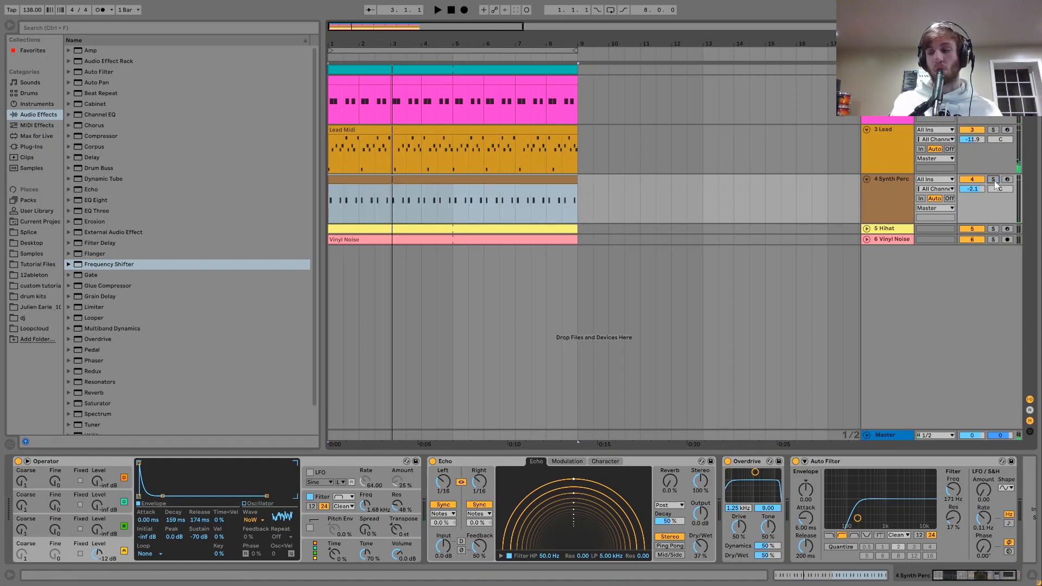
key(space)
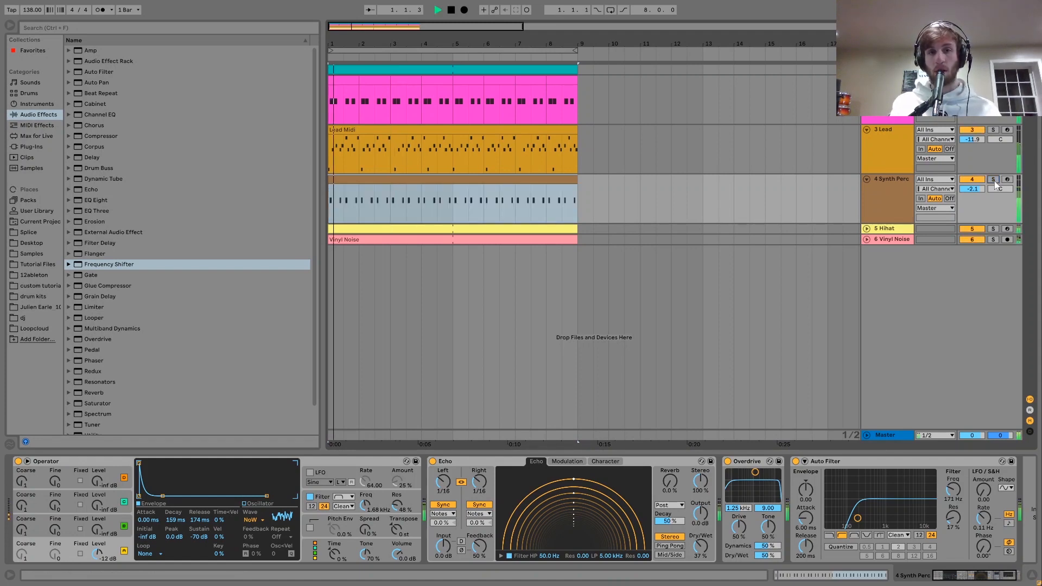
click(993, 180)
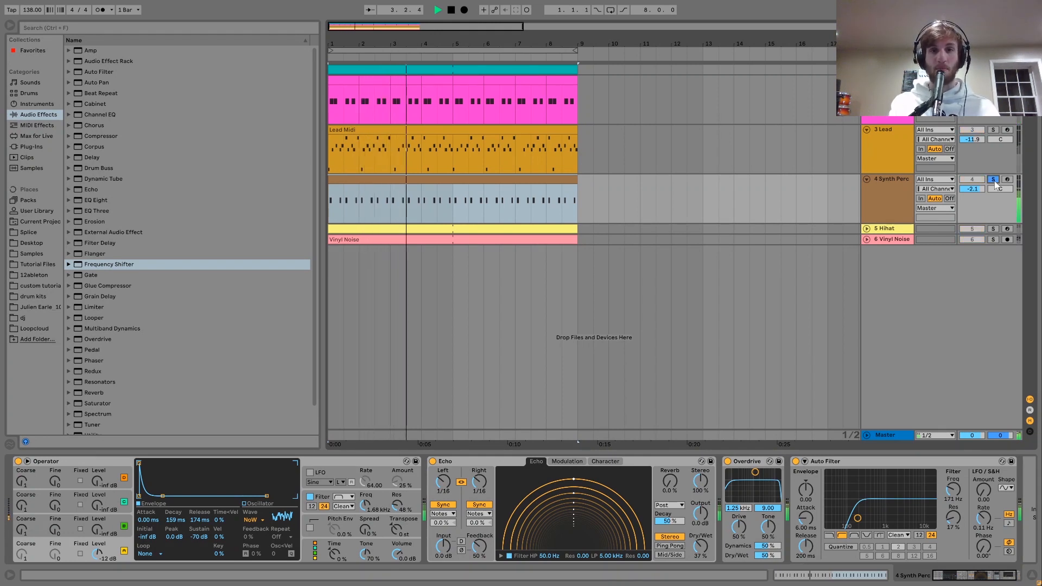
key(space)
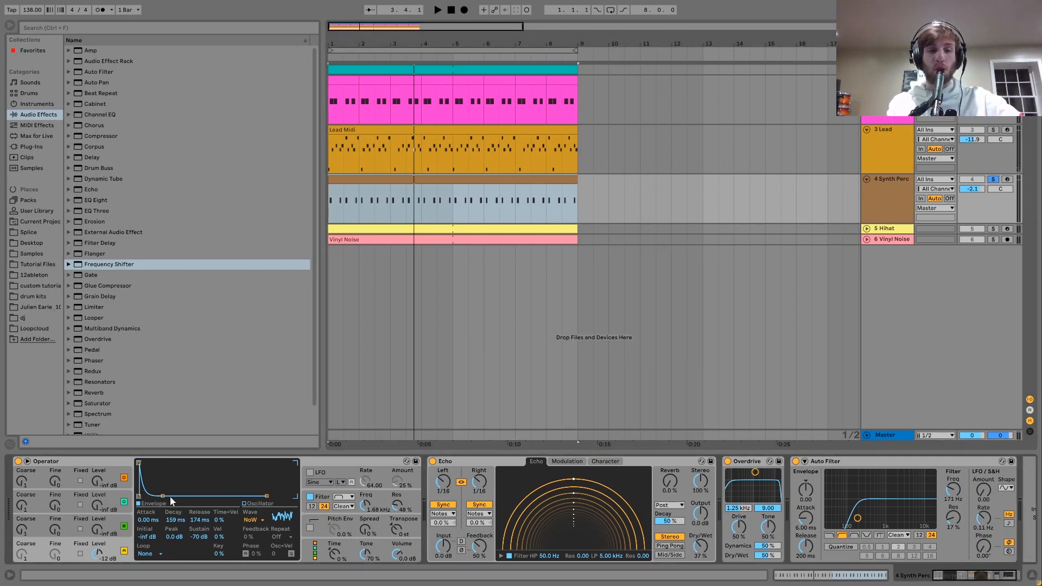
- Show the Synth Perc Operator's filter settings and play the track while examining its Echo, Overdrive and Auto Filter
click(320, 492)
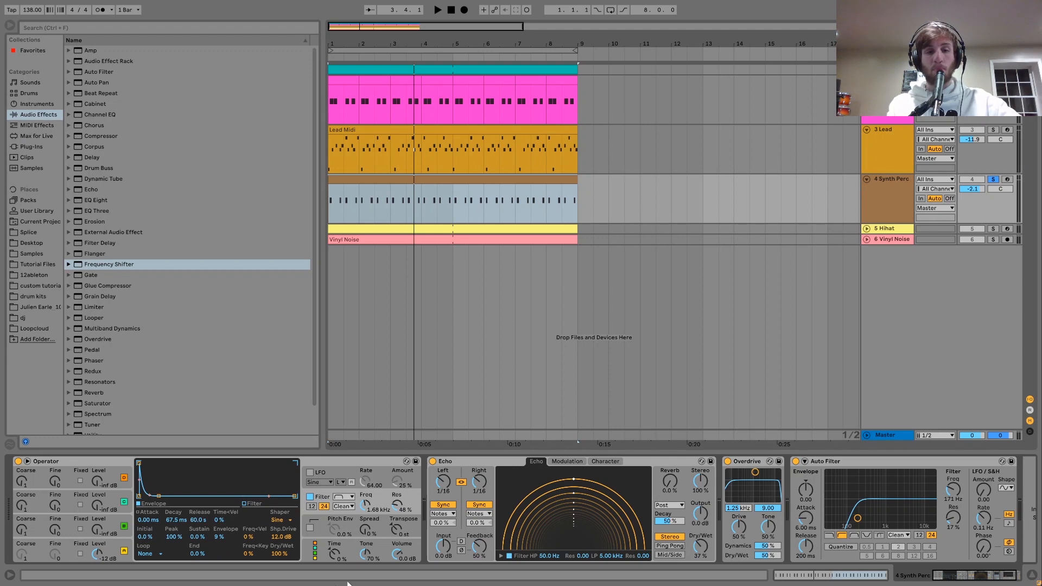
key(space)
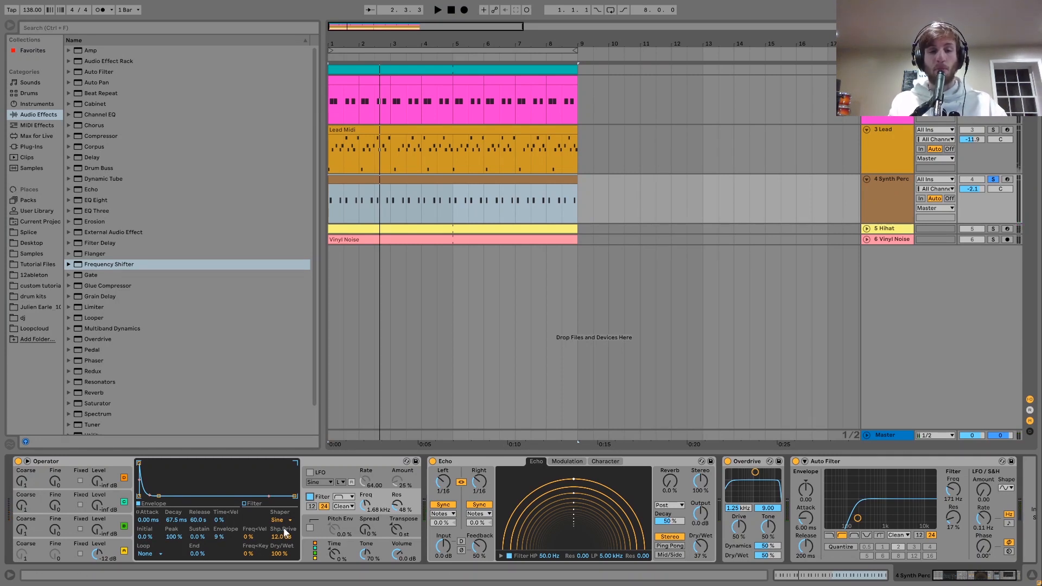
key(space)
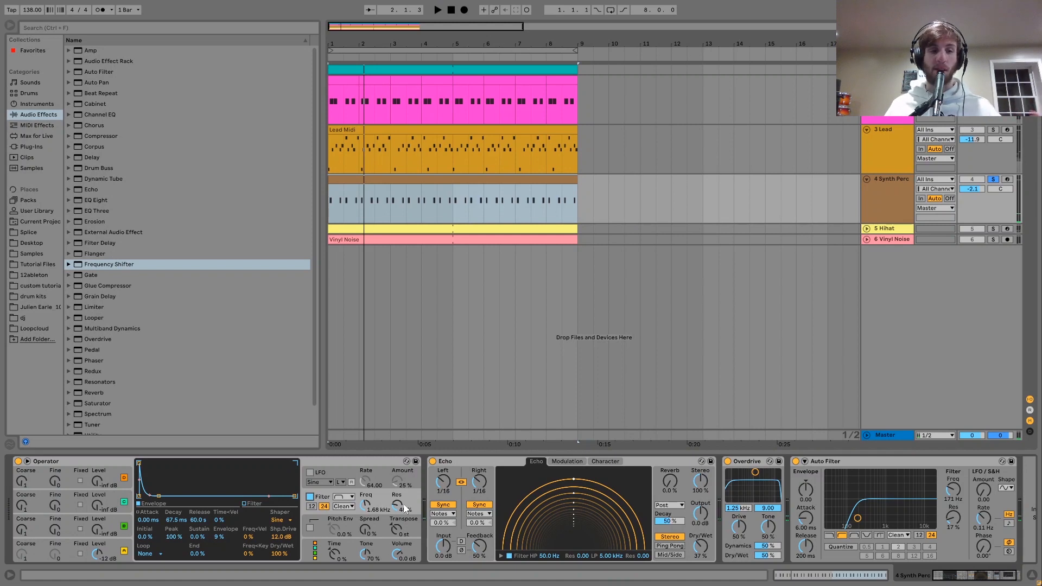
scroll(404, 509, right, 2)
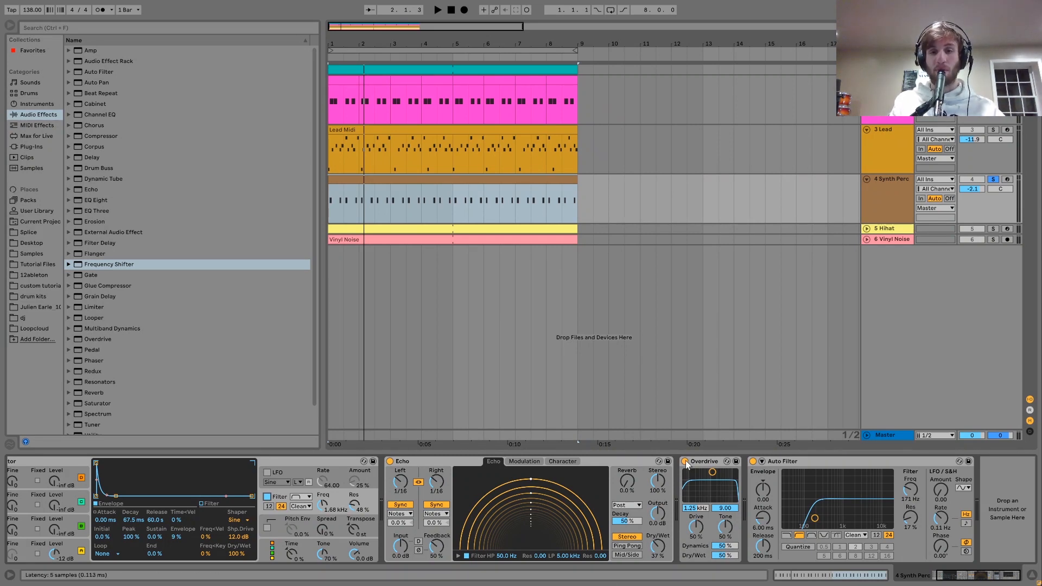
key(space)
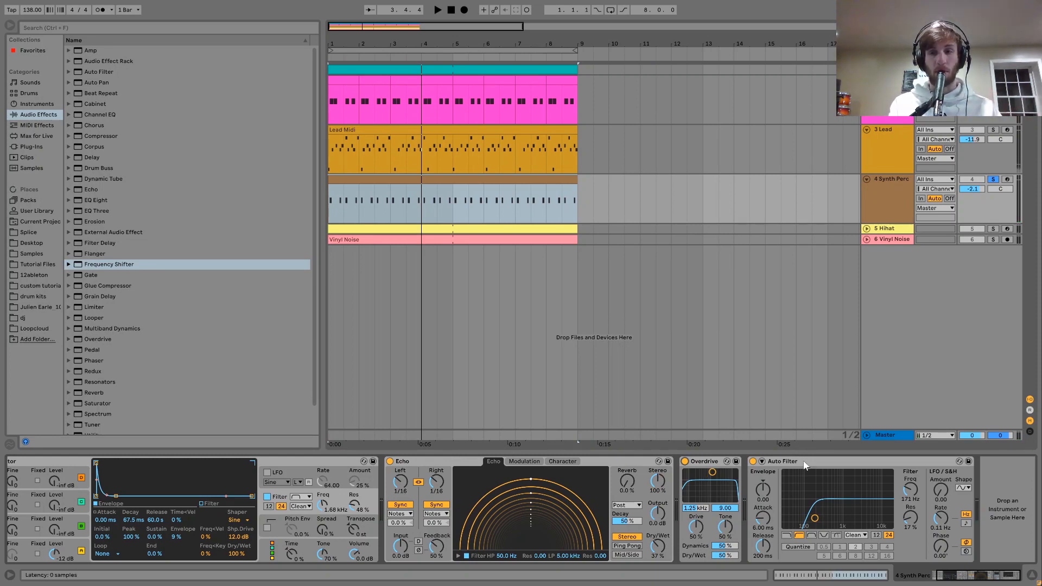
- Solo and unfold the Hihat track, and play its MIDI clip
click(990, 229)
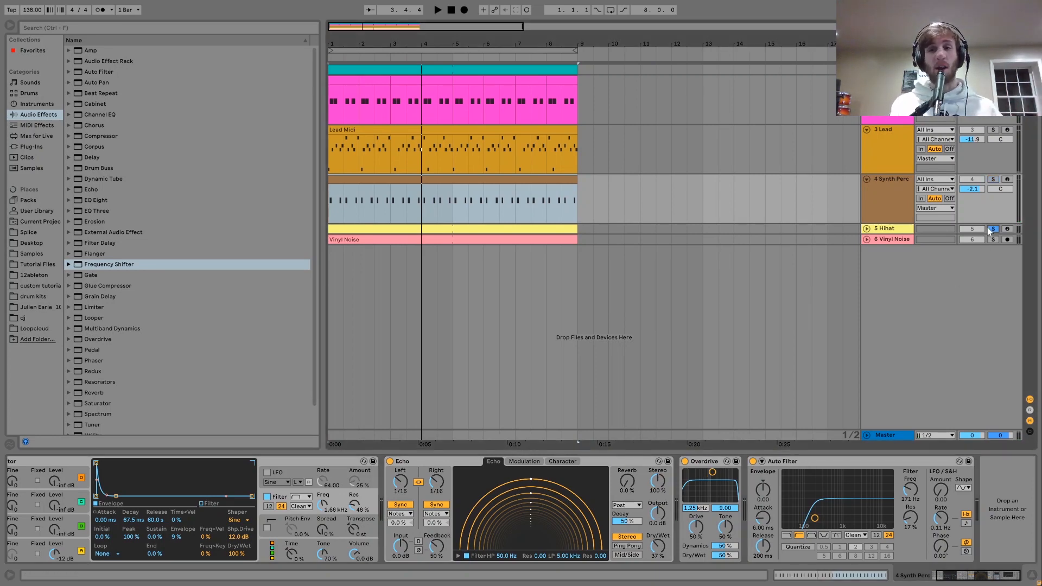
click(889, 229)
double_click(889, 229)
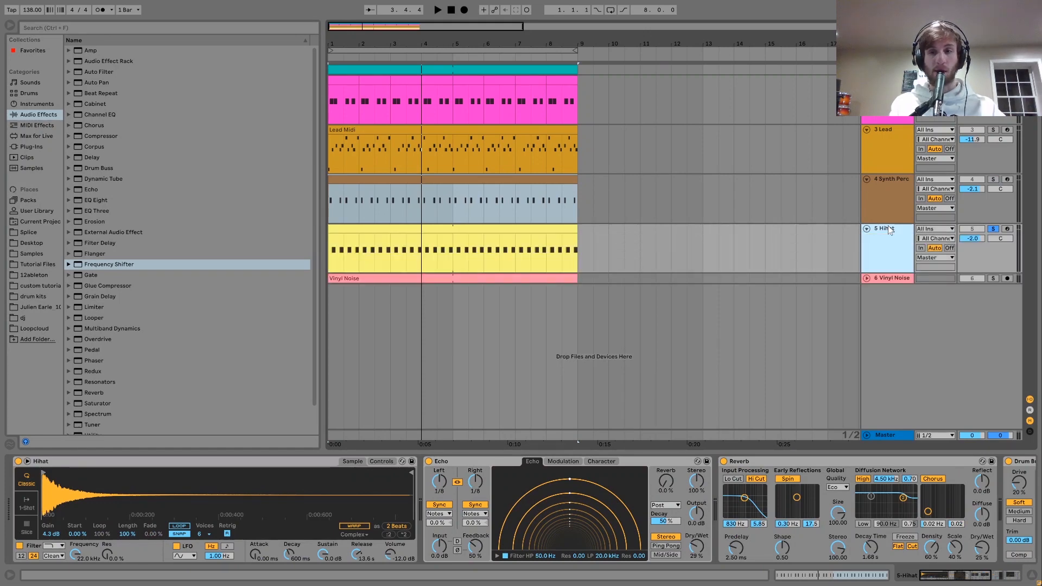
key(space)
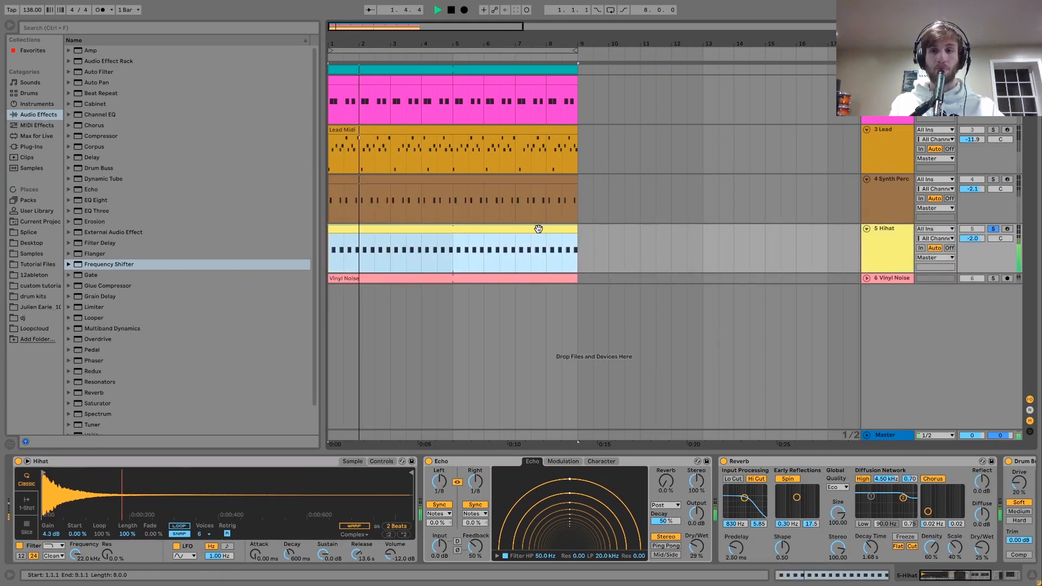
- Open the Hihat clip, replay the track and examine its sampler, Echo, Reverb and Drum Buss devices
double_click(538, 229)
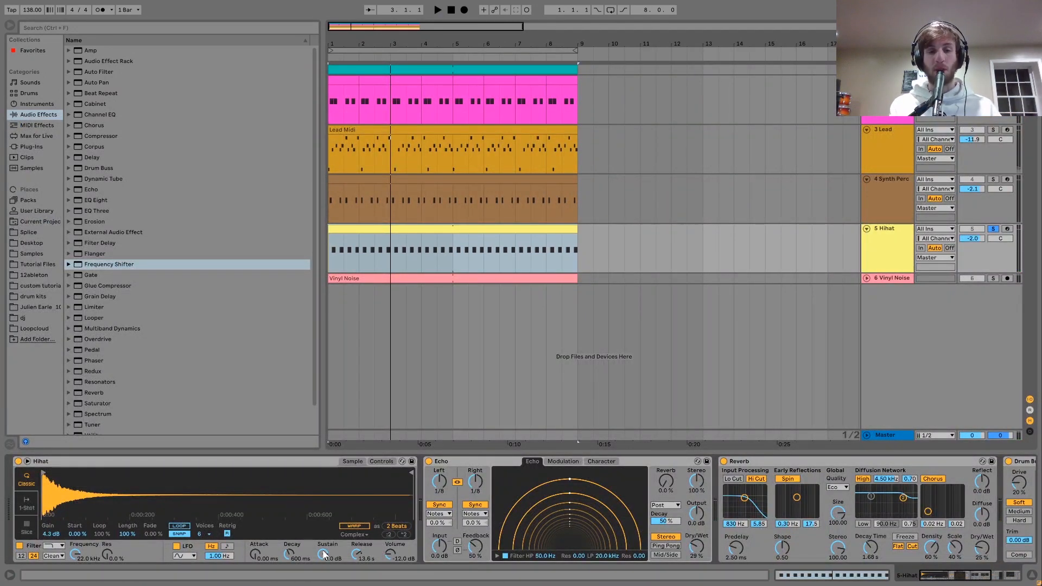
key(space)
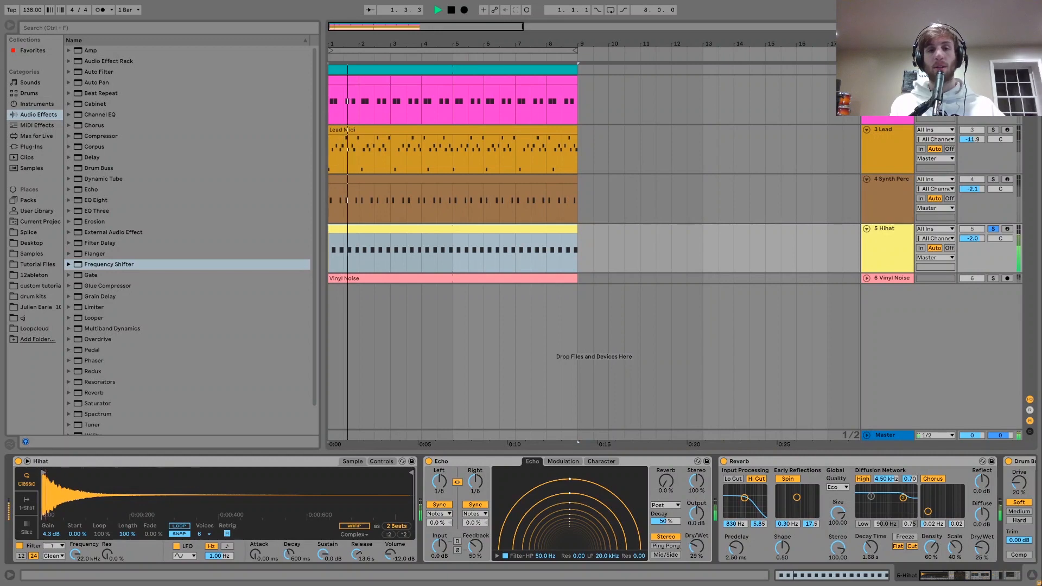
scroll(489, 517, down, 4)
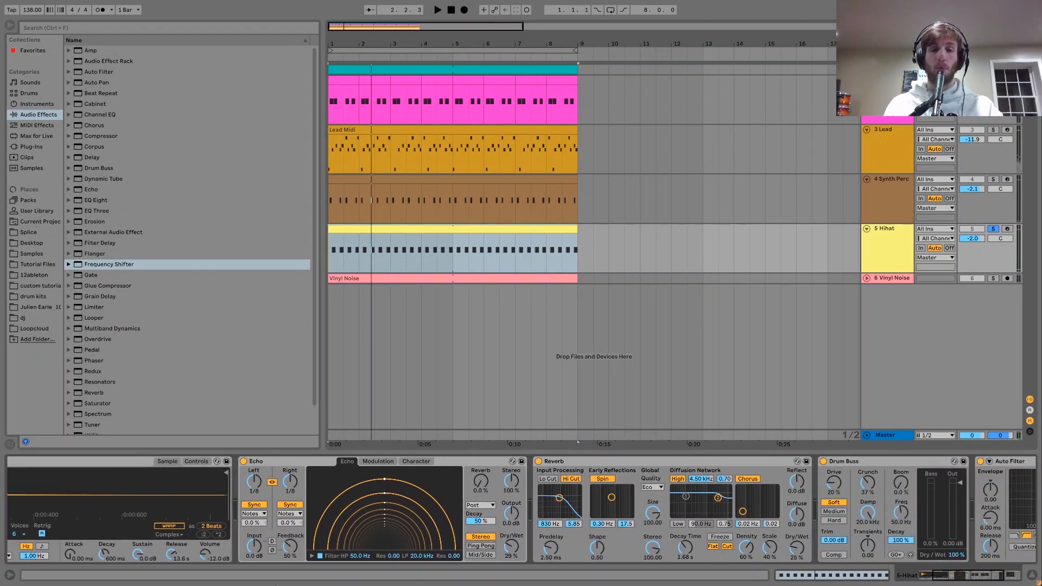
- Replay the soloed Hihat and examine its Echo, Reverb, Drum Buss and Auto Filter settings
key(space)
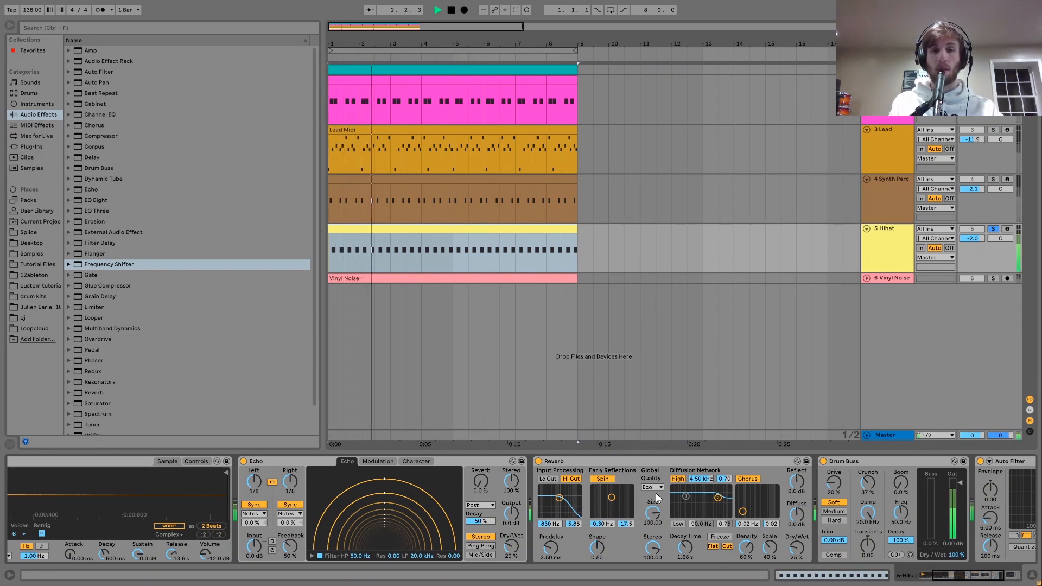
key(space)
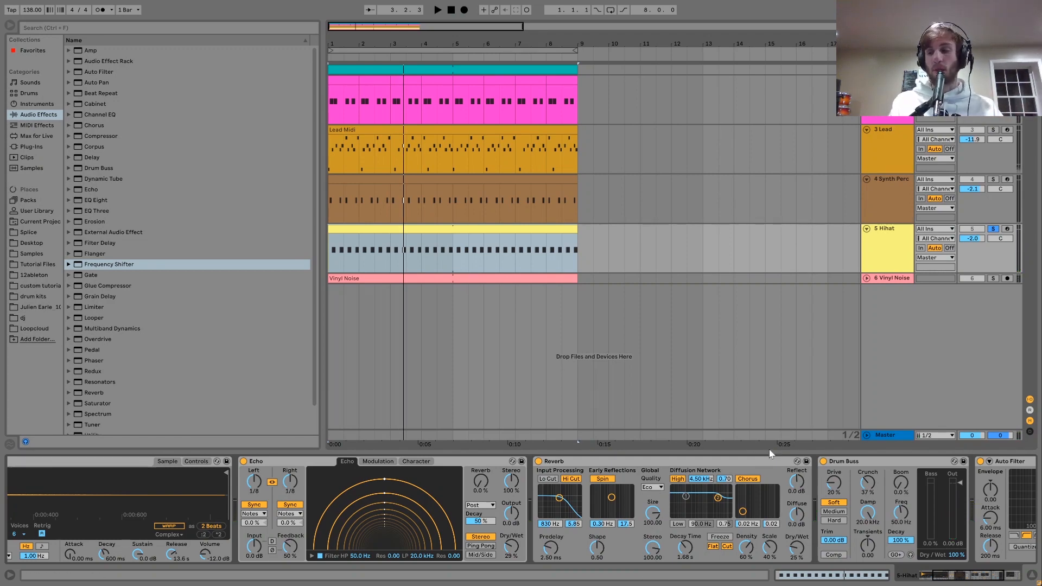
scroll(684, 460, right, 5)
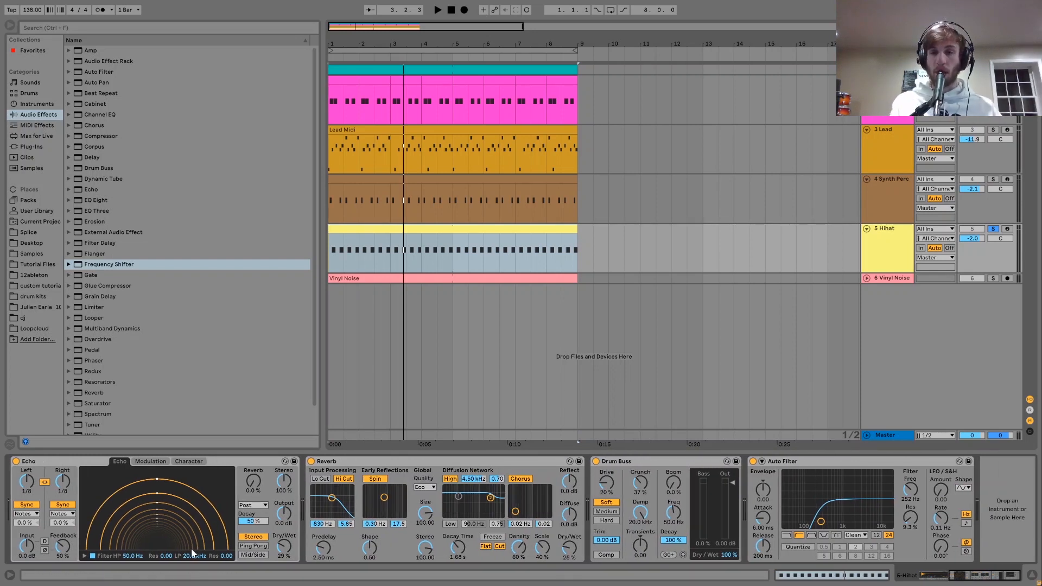
key(space)
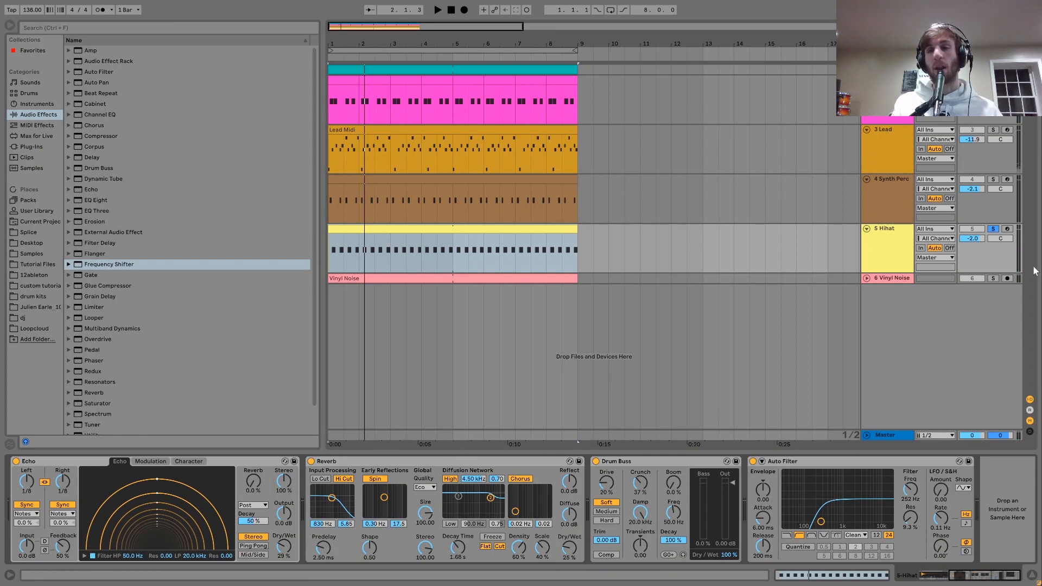
- Solo and unfold the Vinyl Noise track, and play its audio clip alone
click(993, 279)
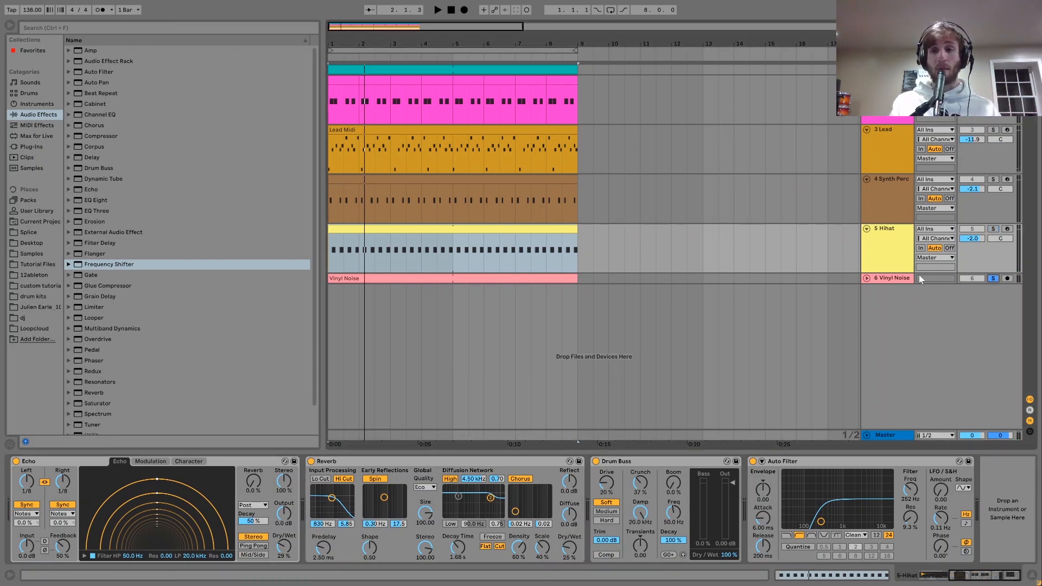
click(890, 279)
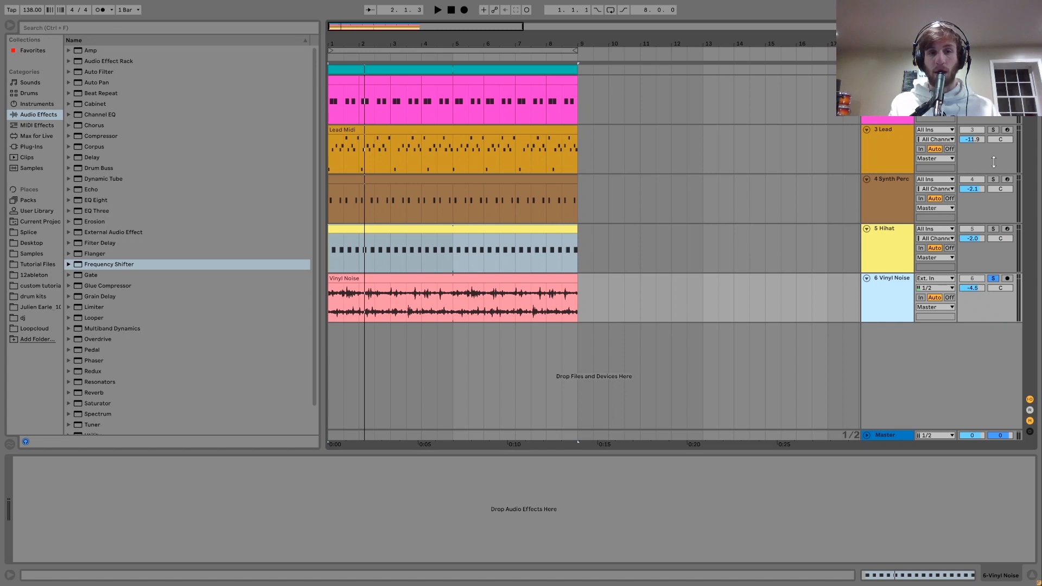
key(space)
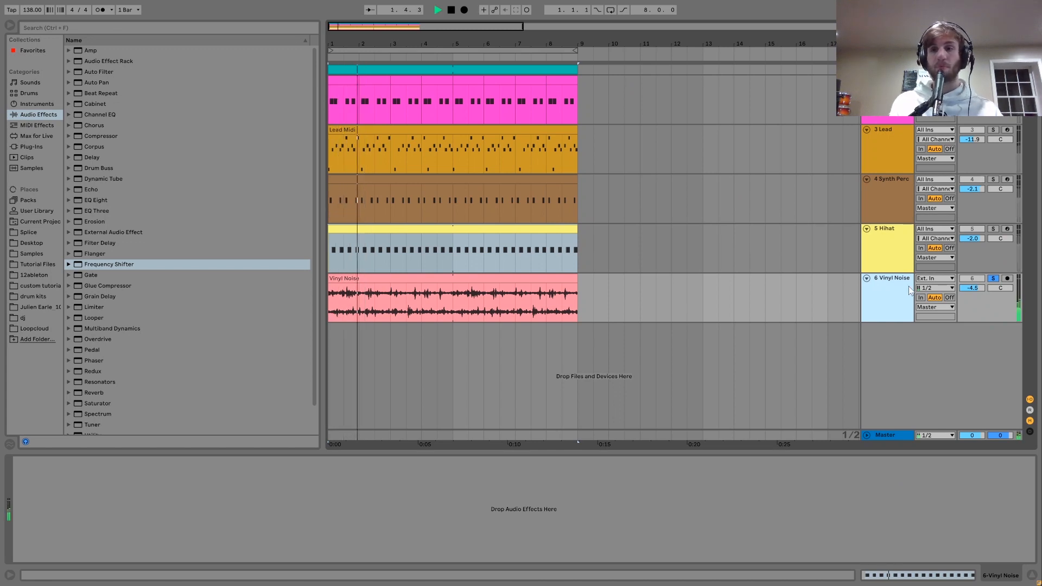
key(space)
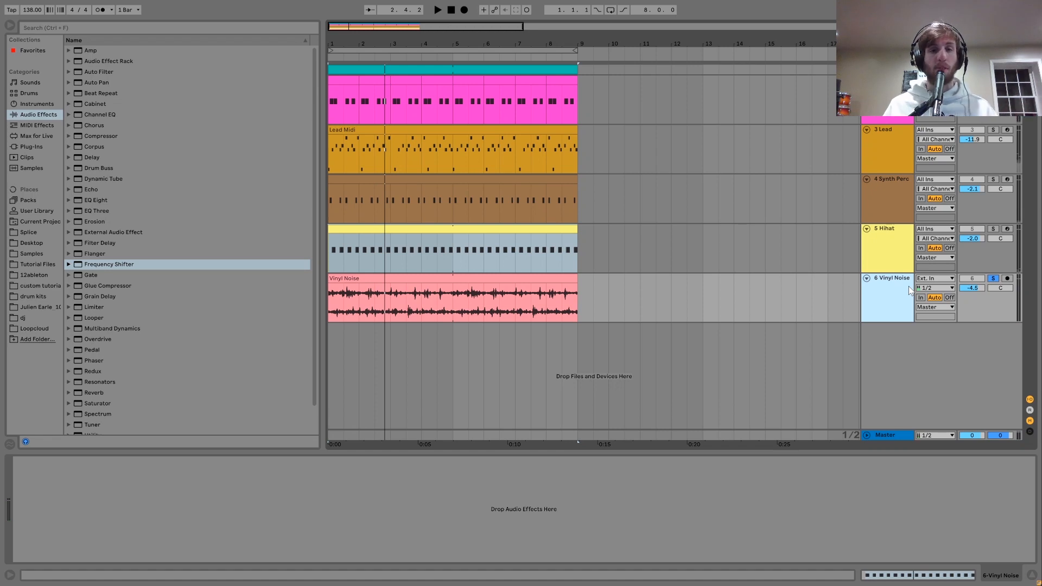
- Replay the Vinyl Noise and unsolo it during playback to hear it within the full mix
key(space)
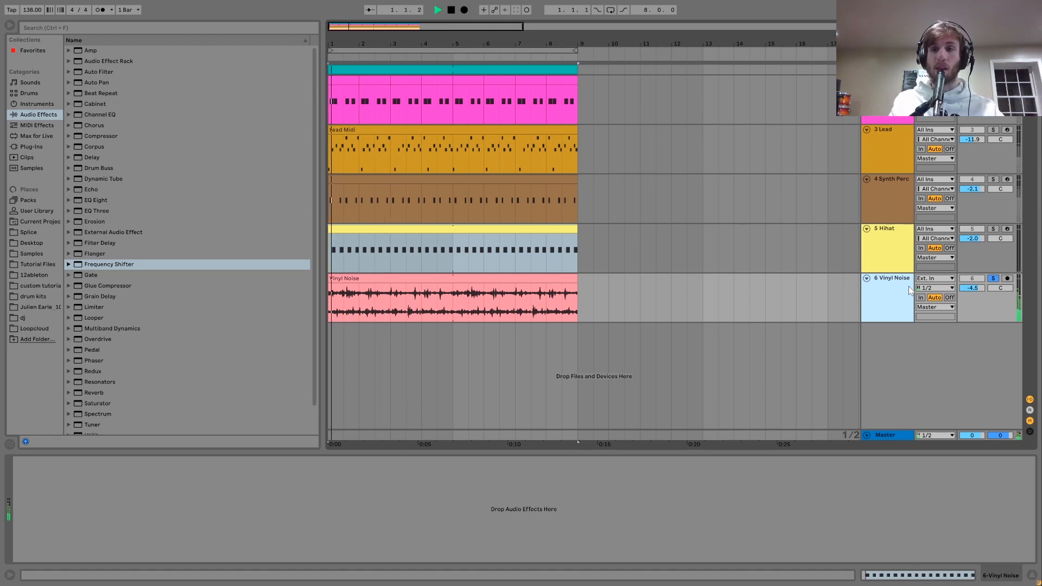
click(992, 279)
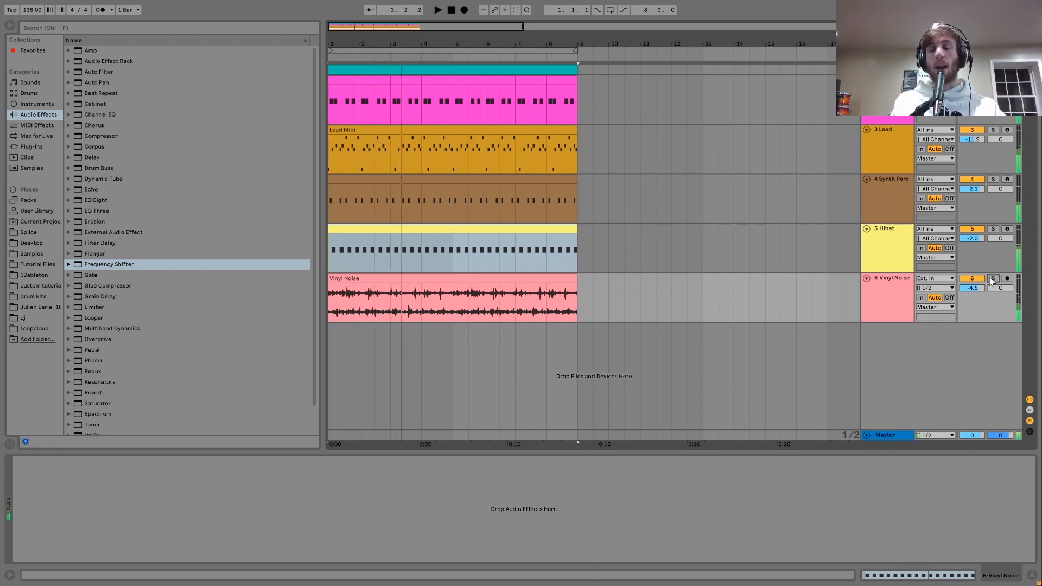
key(space)
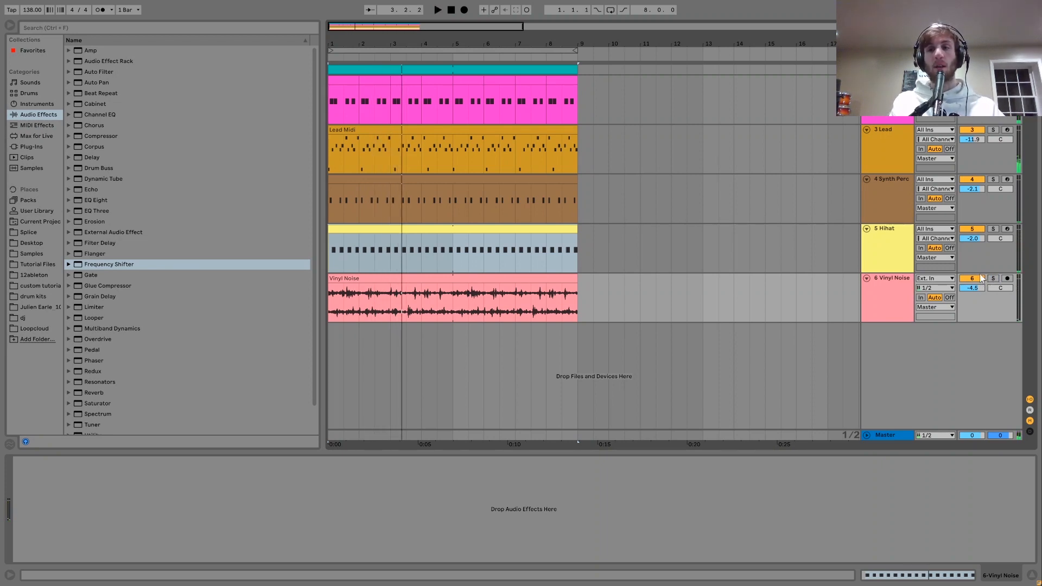
- Mute the Vinyl Noise track, play the loop without it, and unmute it during playback for comparison
click(980, 279)
key(space)
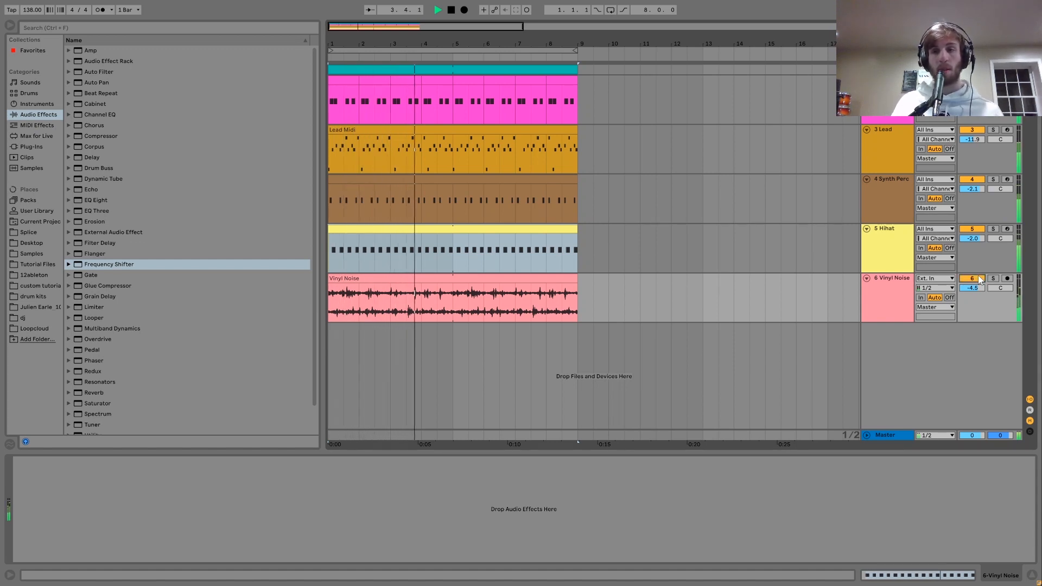
click(980, 279)
key(space)
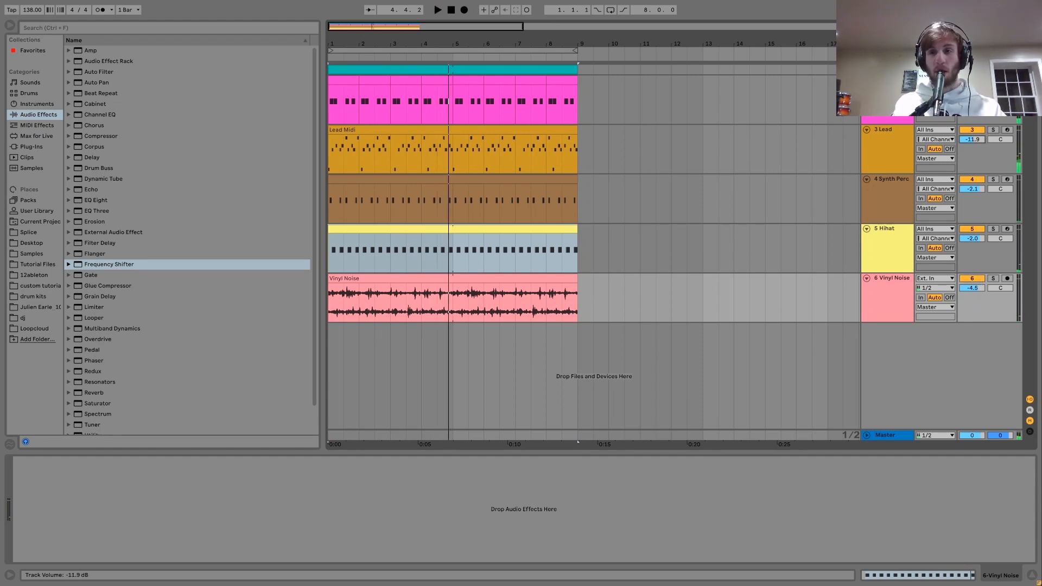
- Raise the Lead track's volume to -3.2 dB and play the full mix
mouse_move(972, 139)
mouse_down()
mouse_move(971, 130)
mouse_move(981, 137)
mouse_up()
key(space)
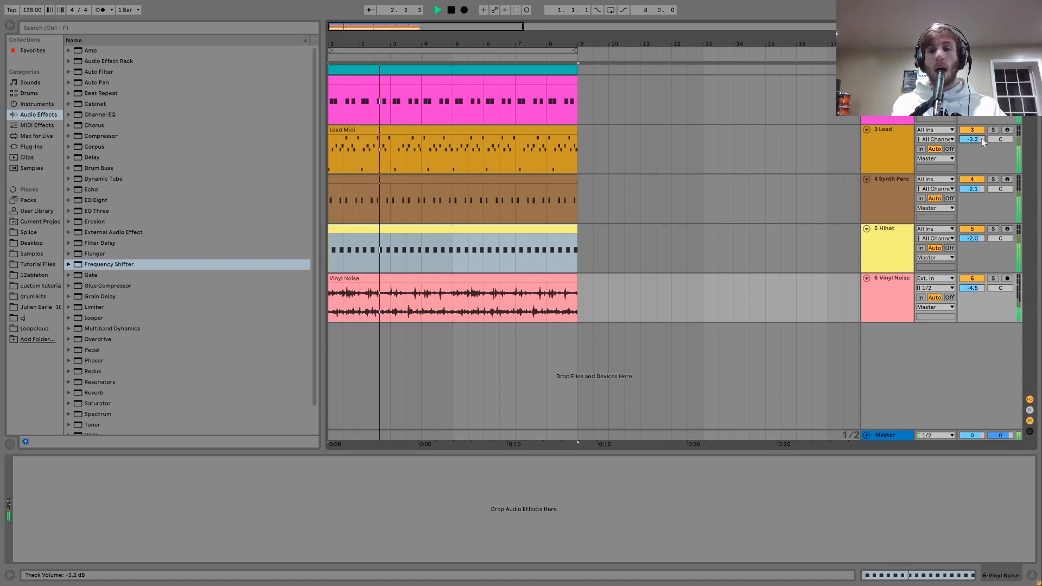
key(space)
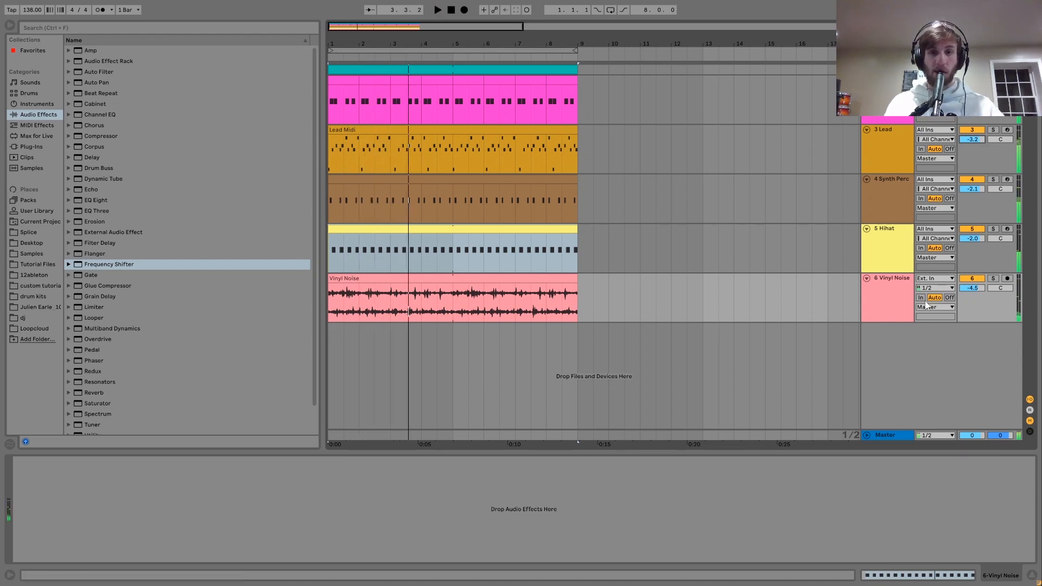
- Solo the Vinyl Noise track again, play it alone, and unsolo it during playback to compare it with the full mix
click(993, 278)
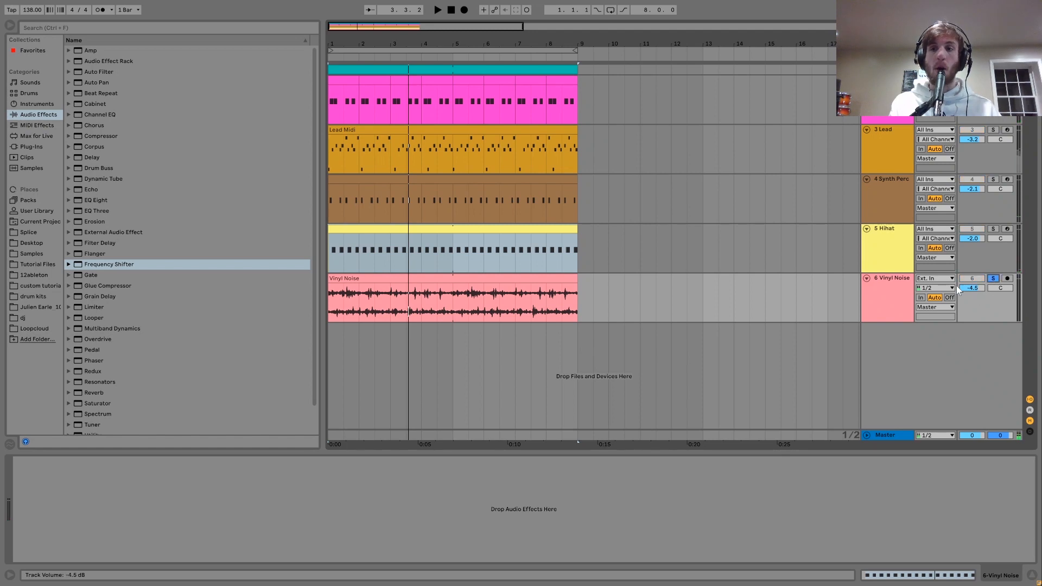
click(899, 288)
key(space)
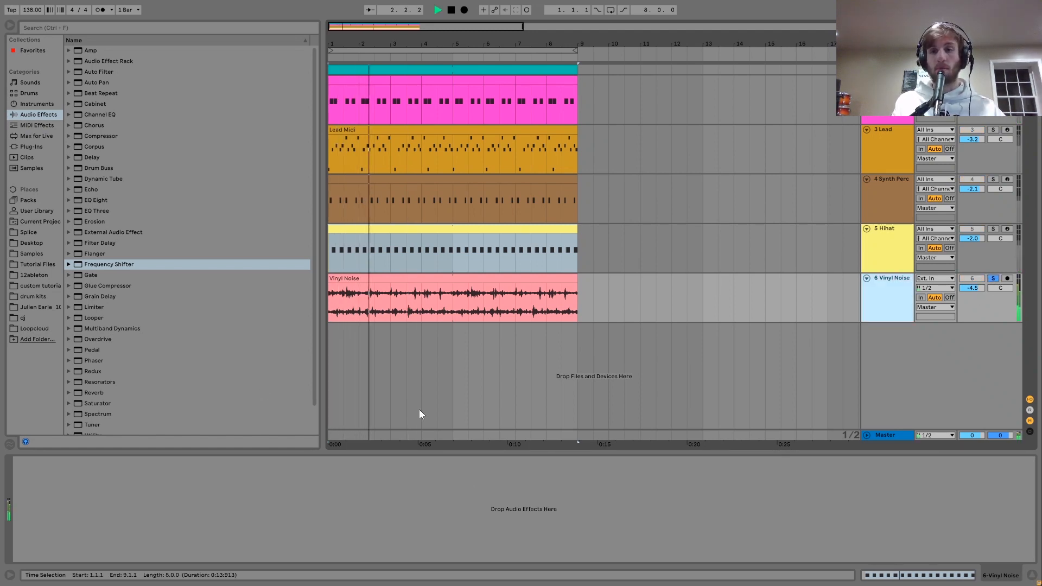
key(space)
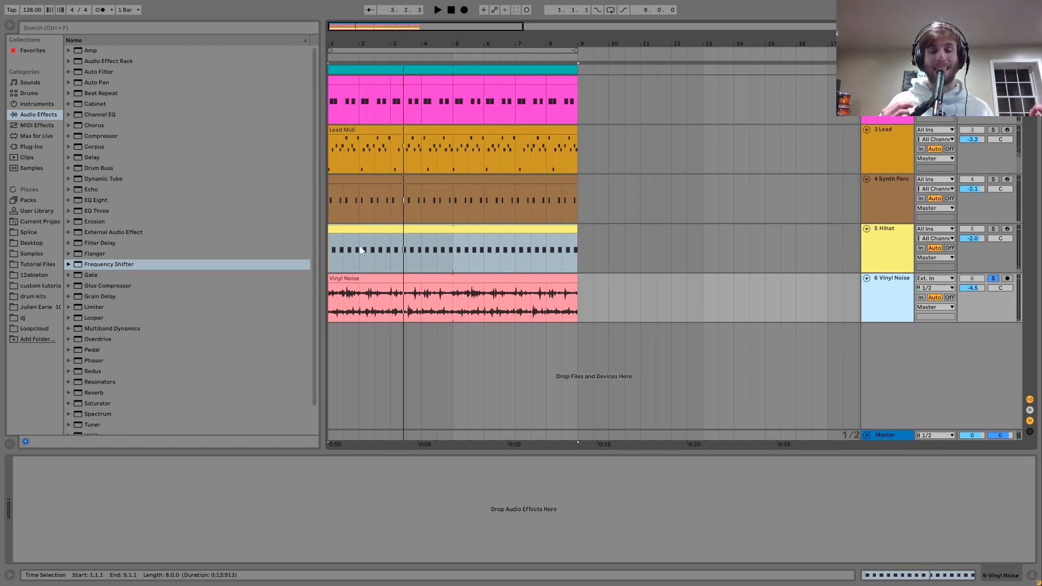
key(space)
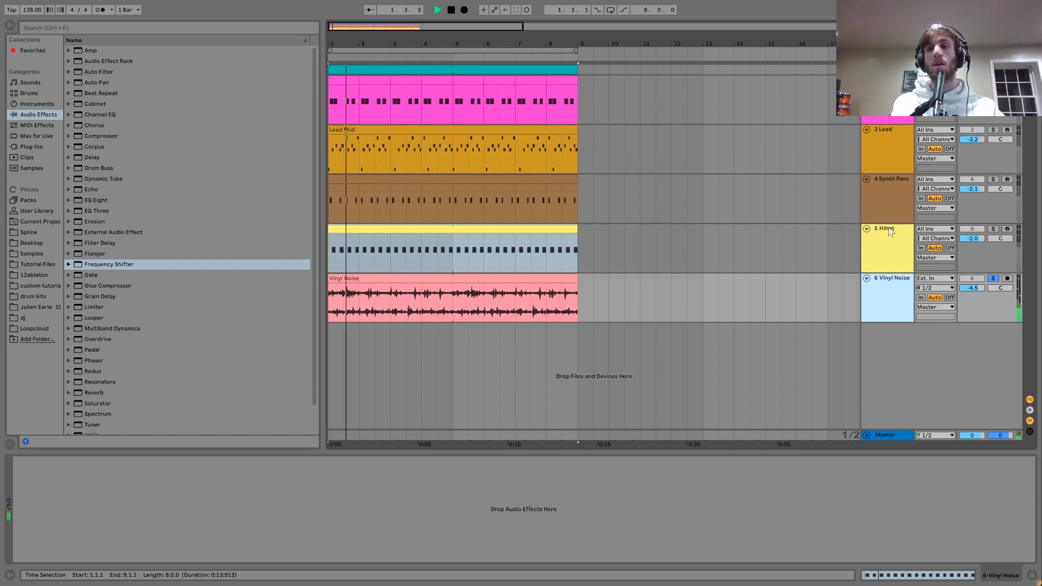
click(993, 279)
key(space)
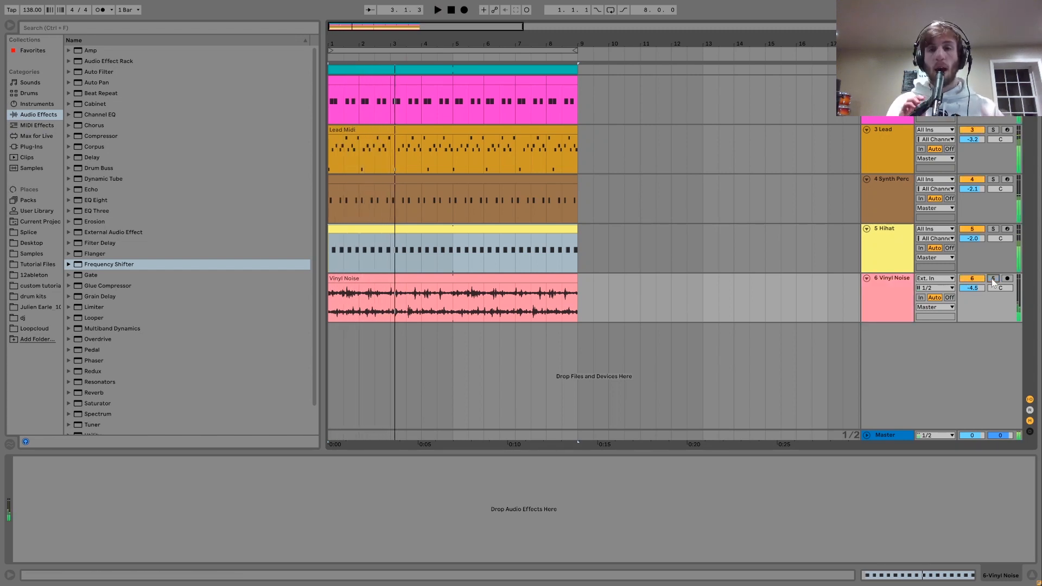